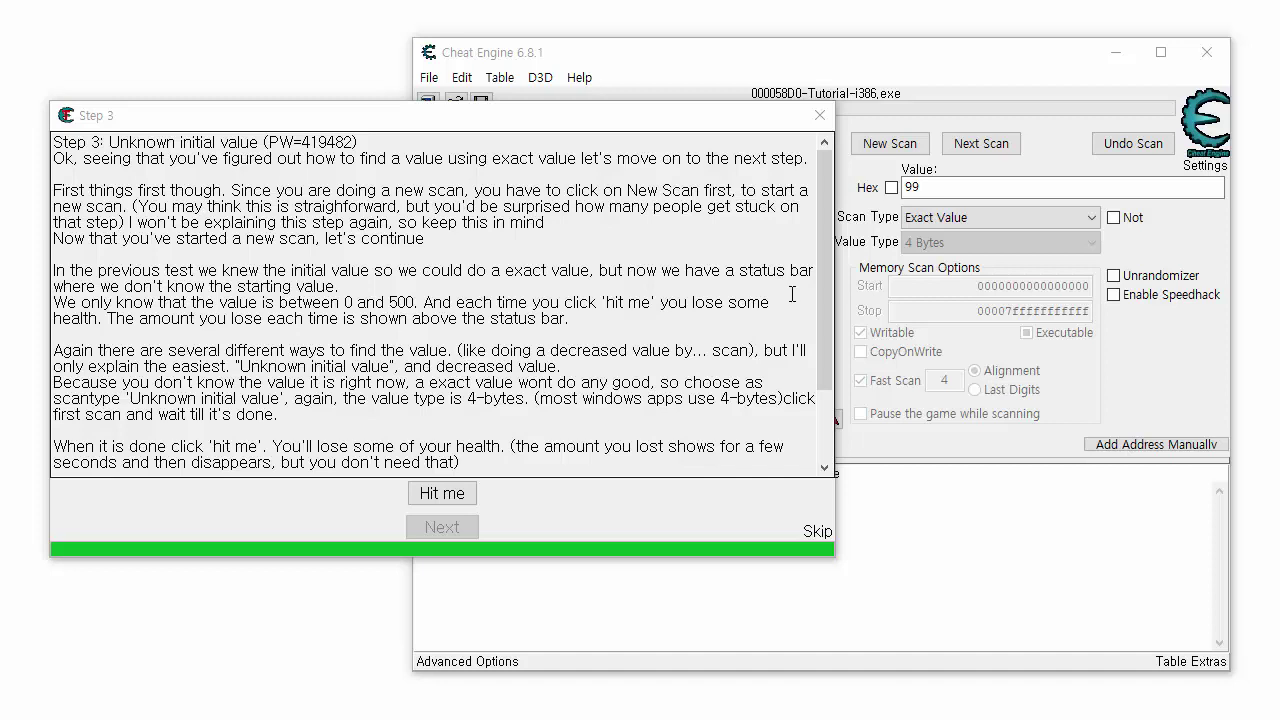
Step: Move the Step 3 tutorial window upward and enlarge it to show its full instructions
click(494, 134)
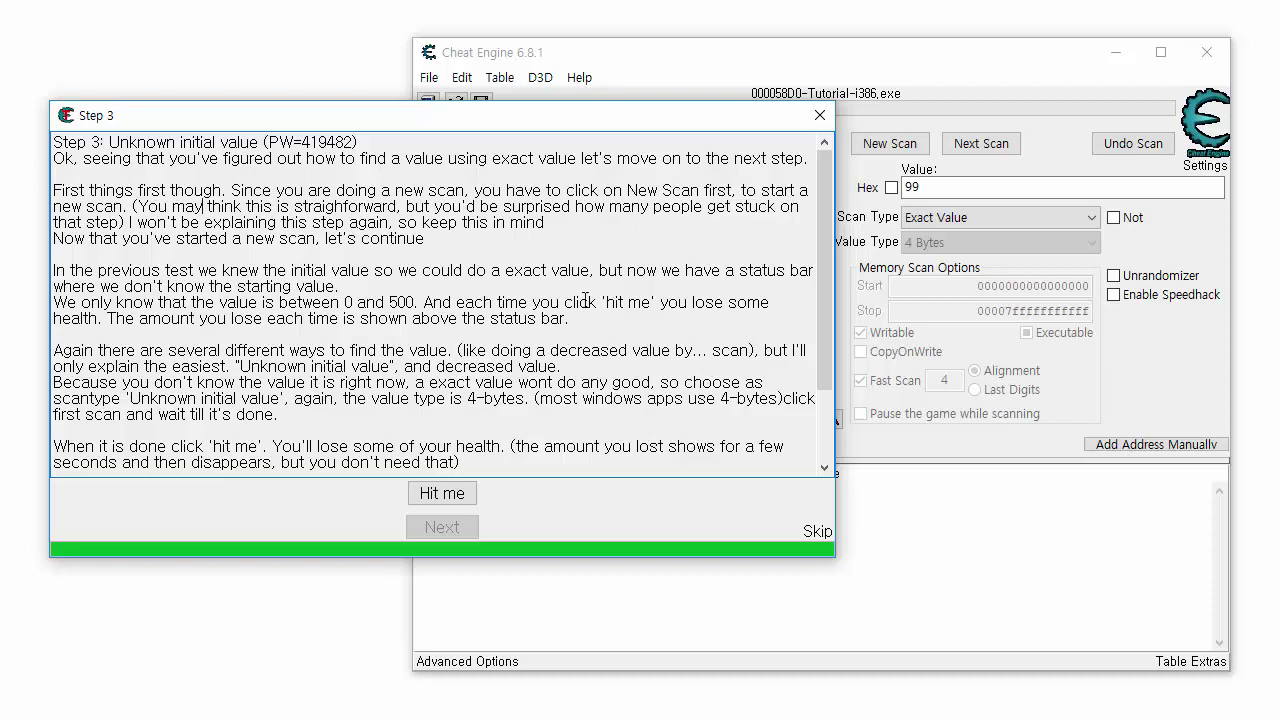
drag(362, 301, 407, 303)
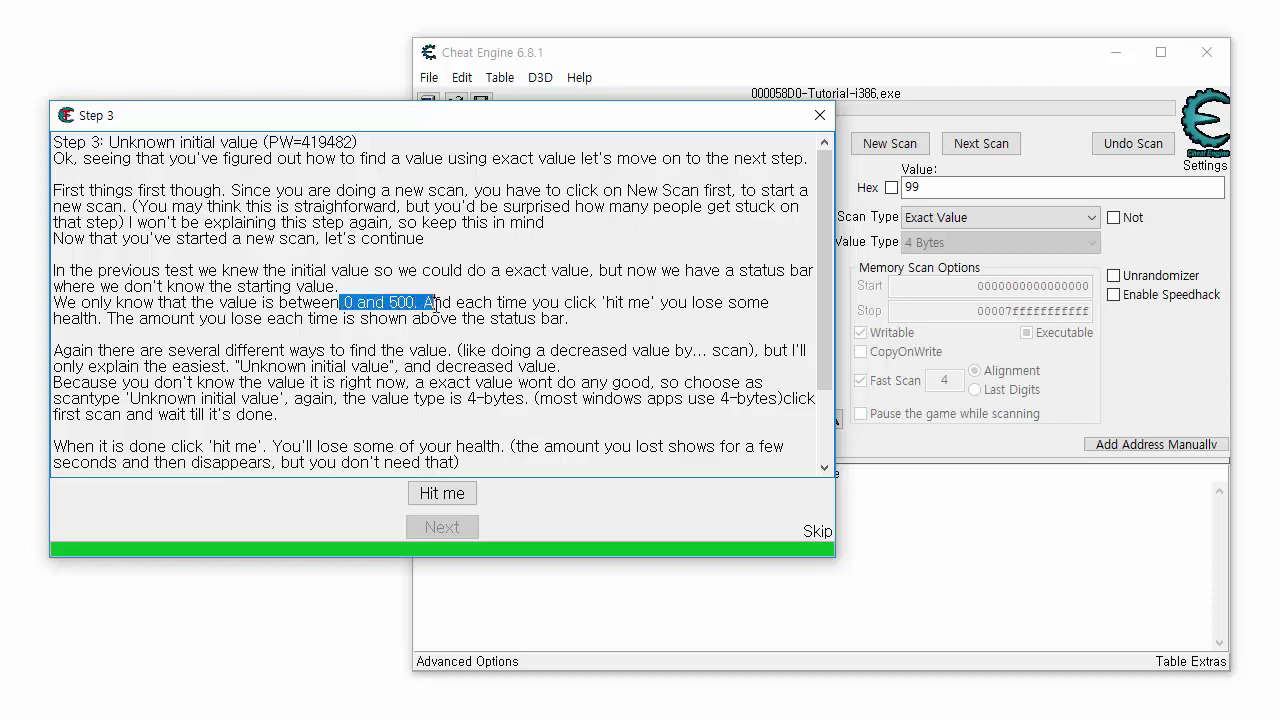
click(561, 303)
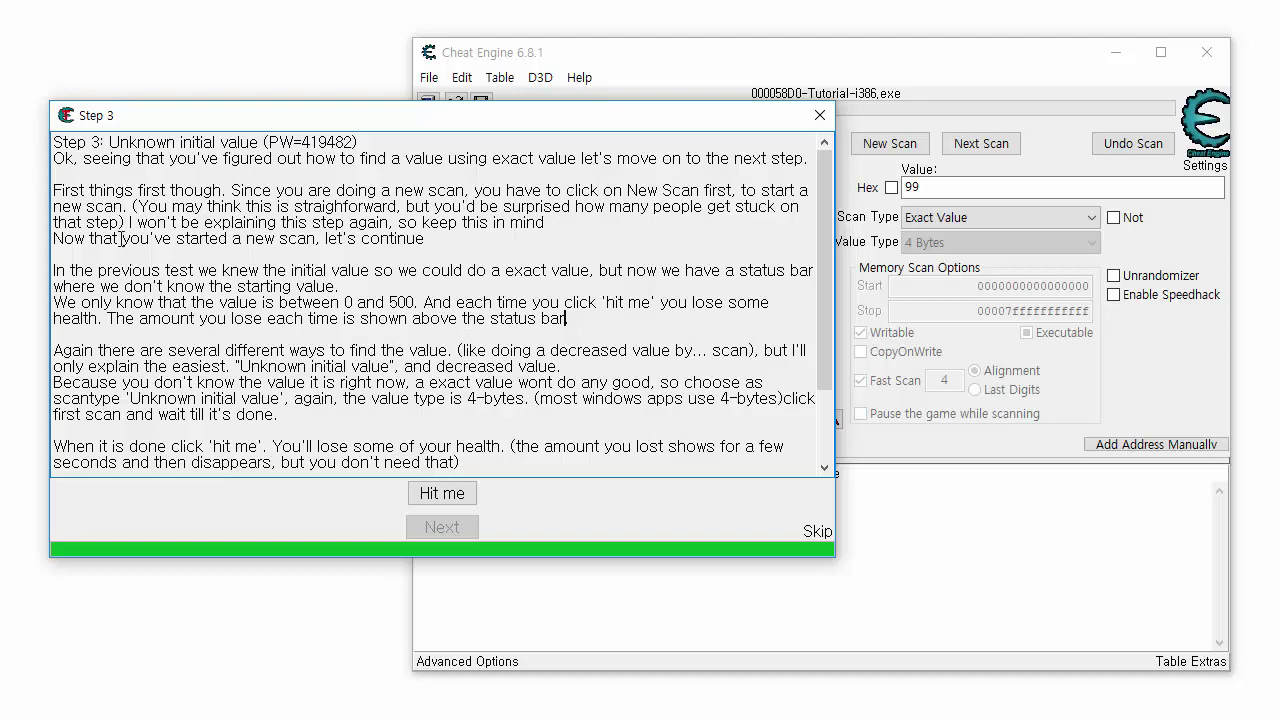
drag(148, 117, 157, 39)
drag(353, 478, 353, 668)
drag(505, 540, 291, 144)
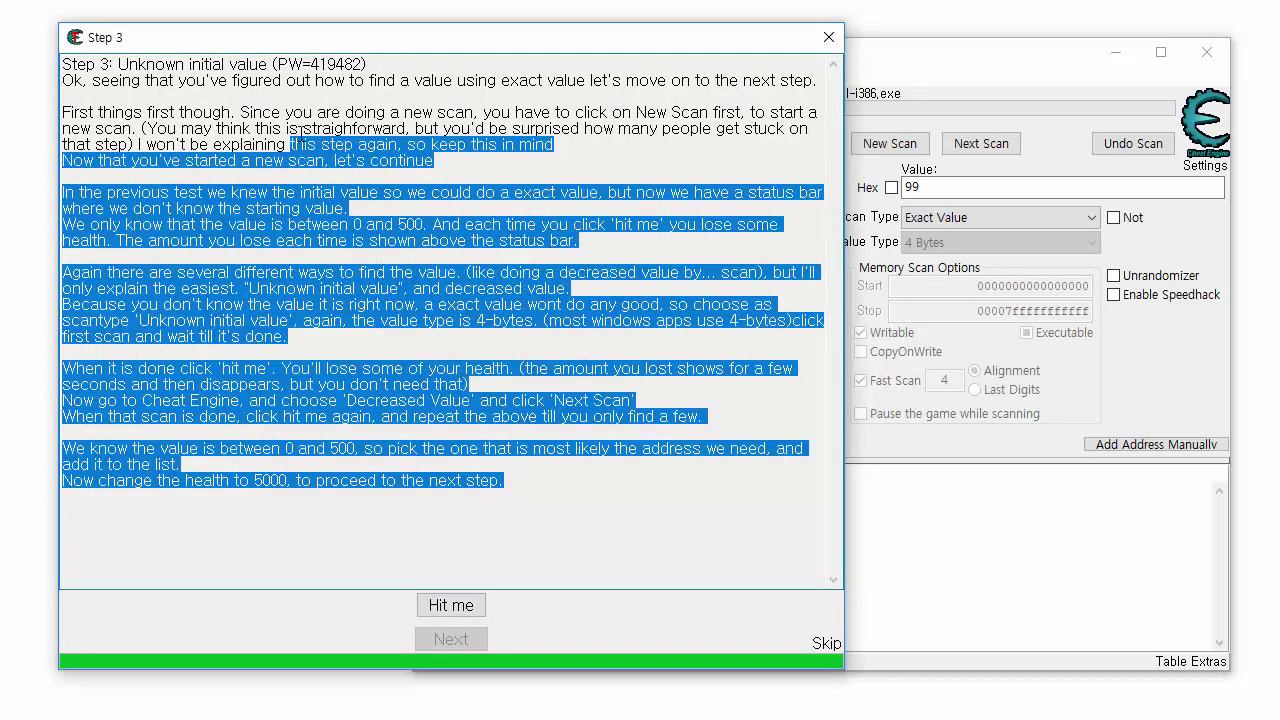
click(300, 130)
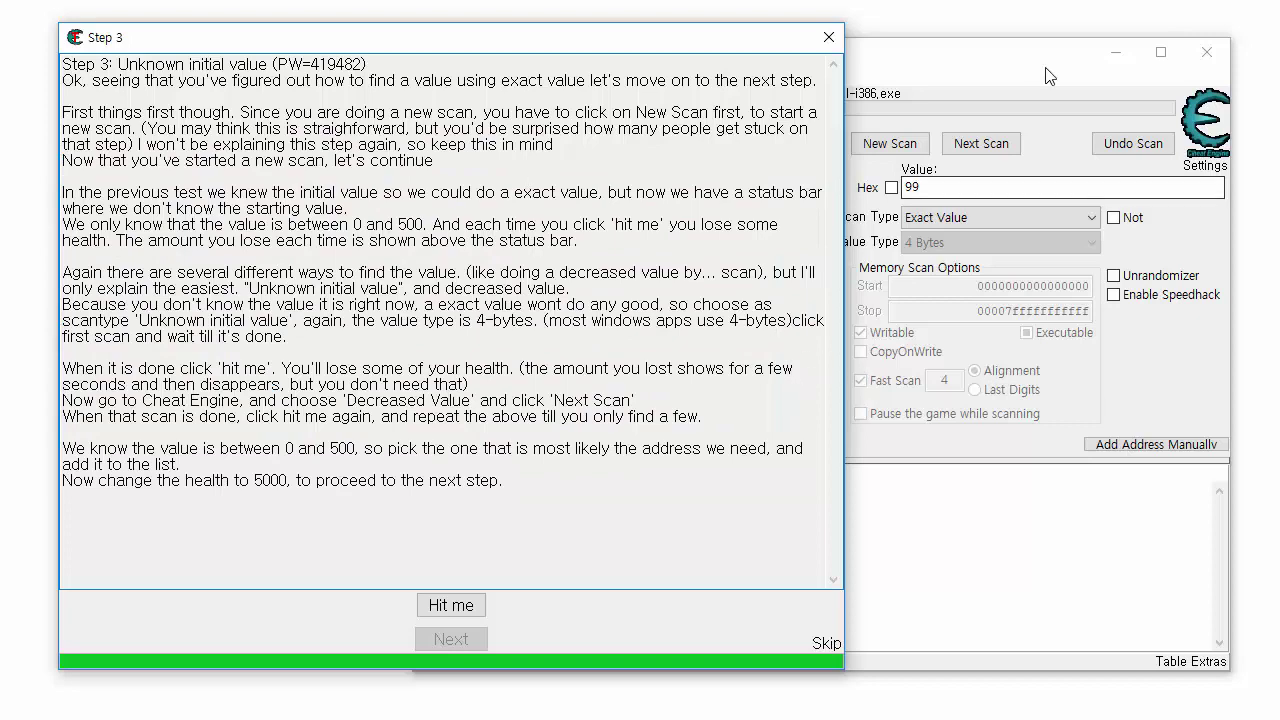
Step: Clear the previous search value and remove the old address from both the scan results and the address list
click(991, 96)
drag(1020, 188, 900, 190)
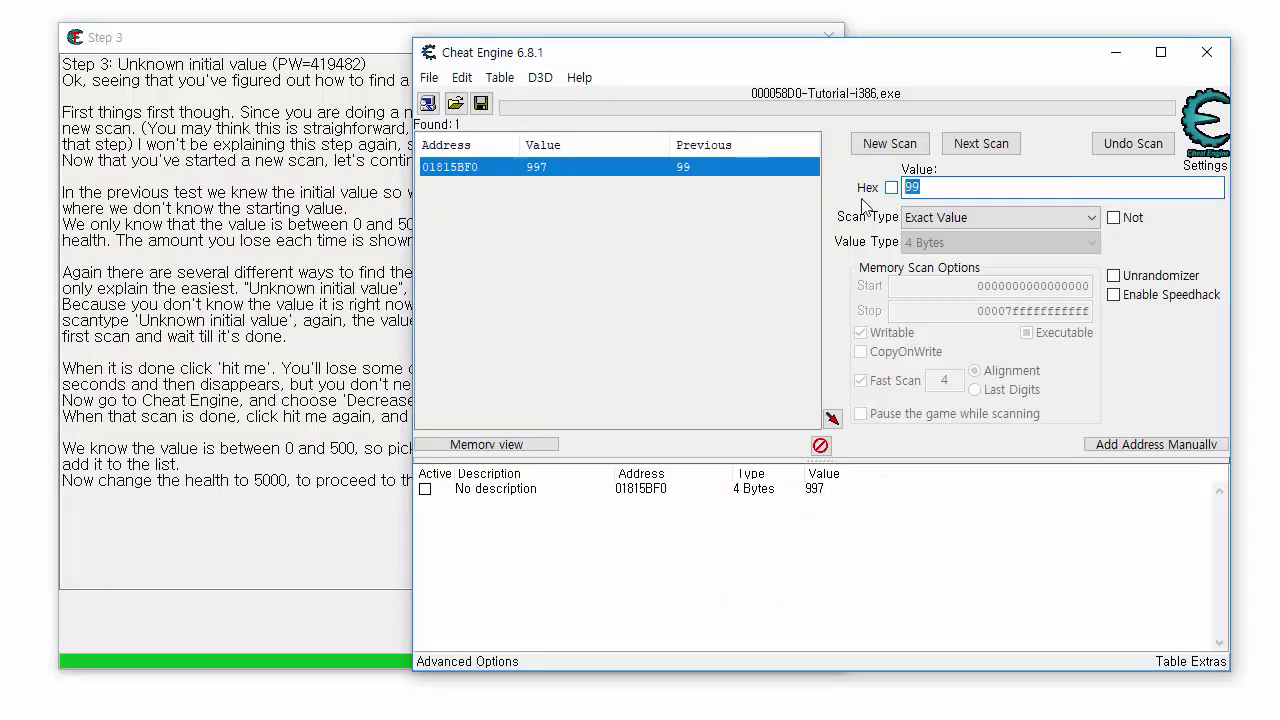
right_click(730, 176)
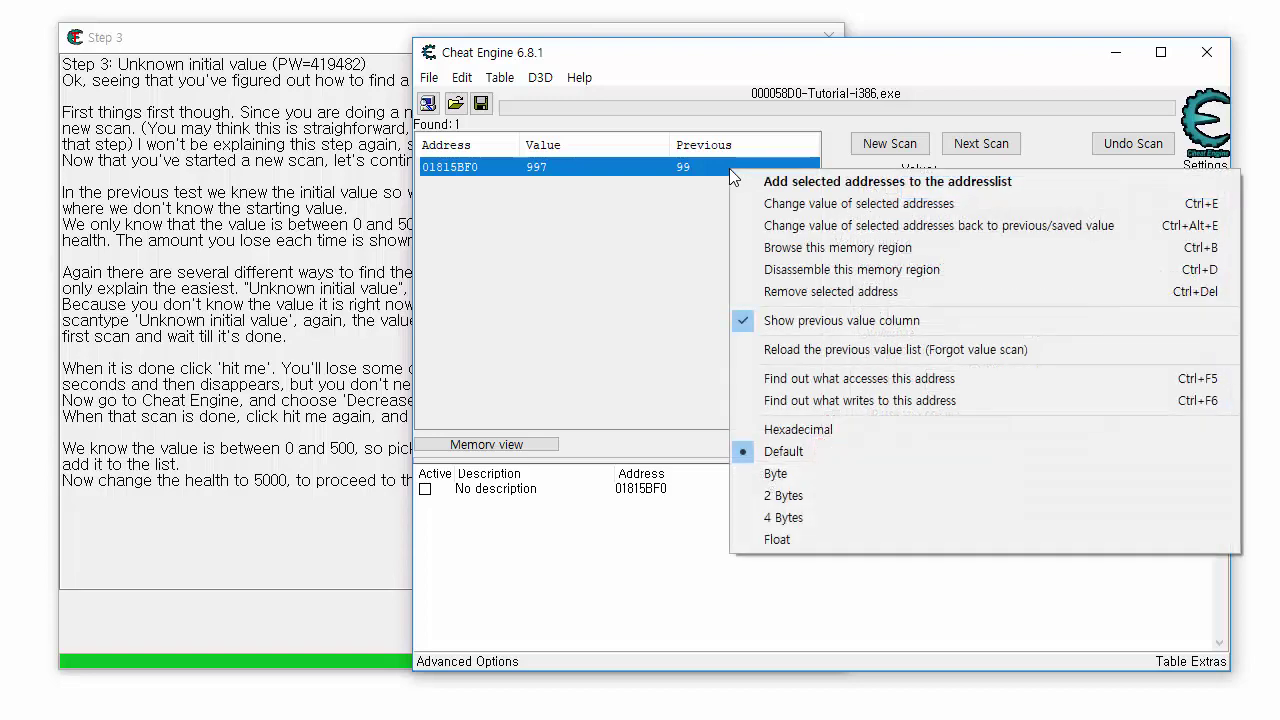
click(855, 292)
click(663, 490)
key(Delete)
click(985, 427)
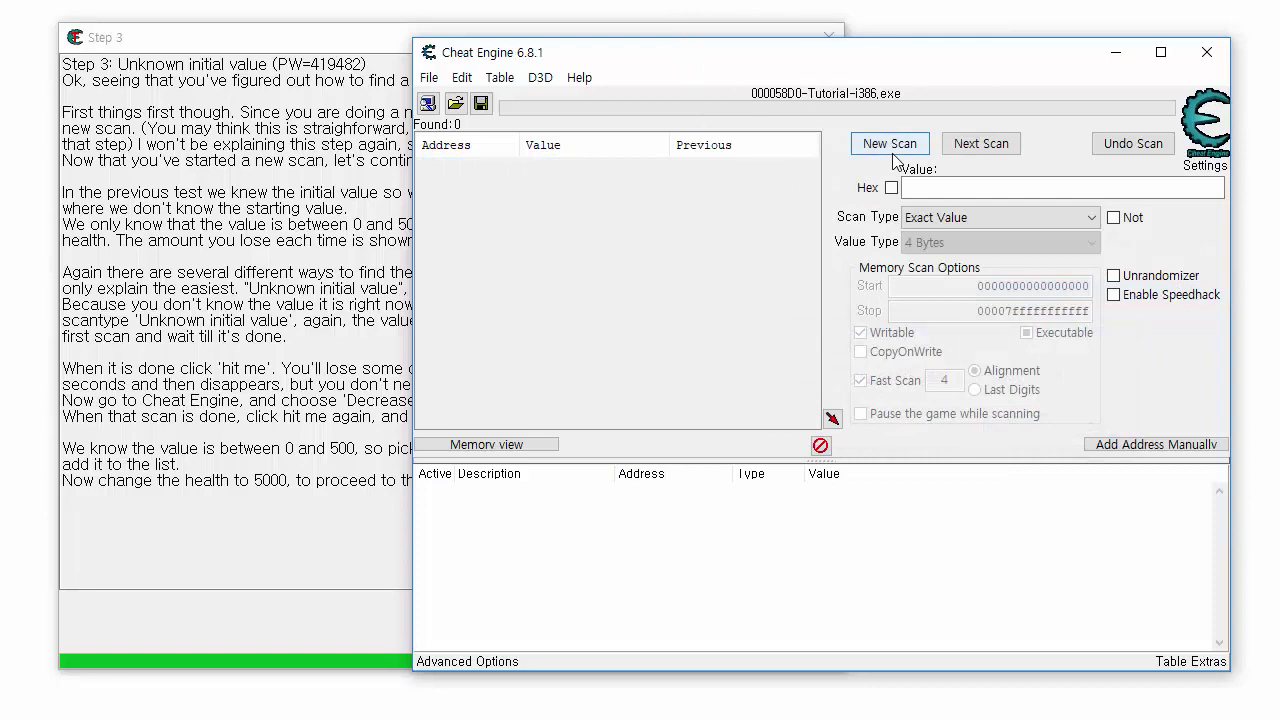
Step: Start a new memory scan on the tutorial process
click(355, 262)
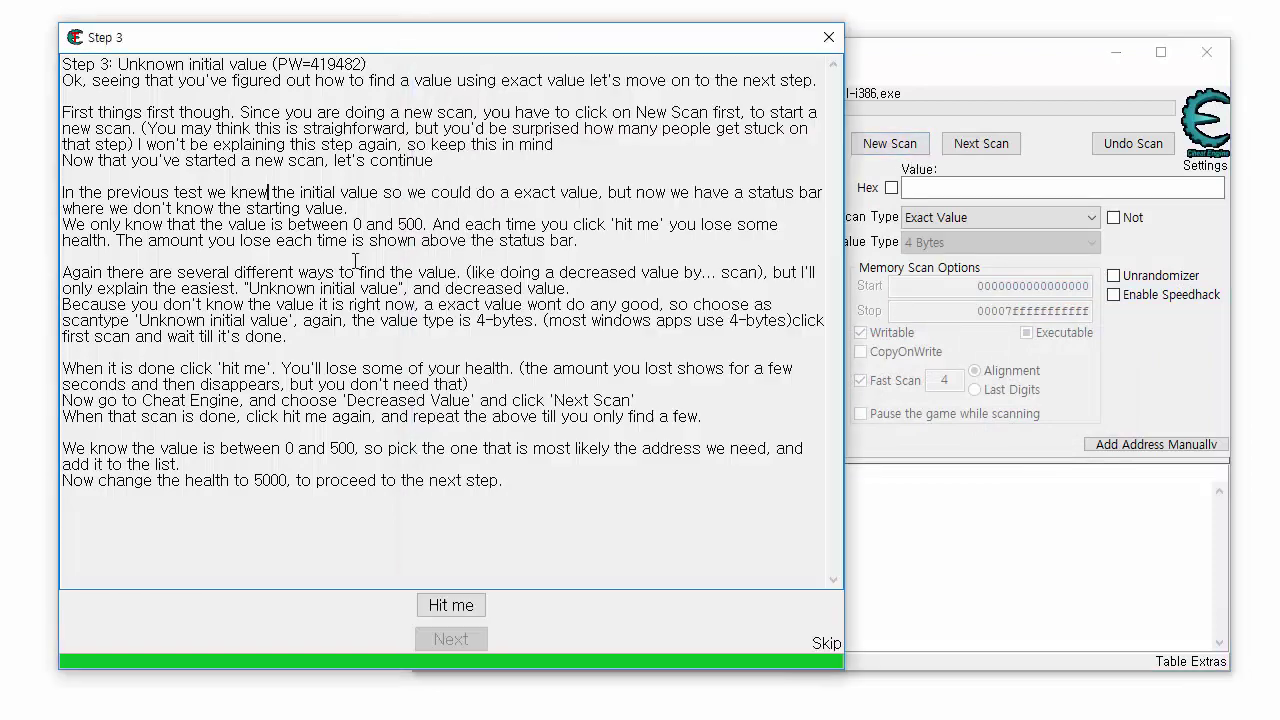
click(930, 113)
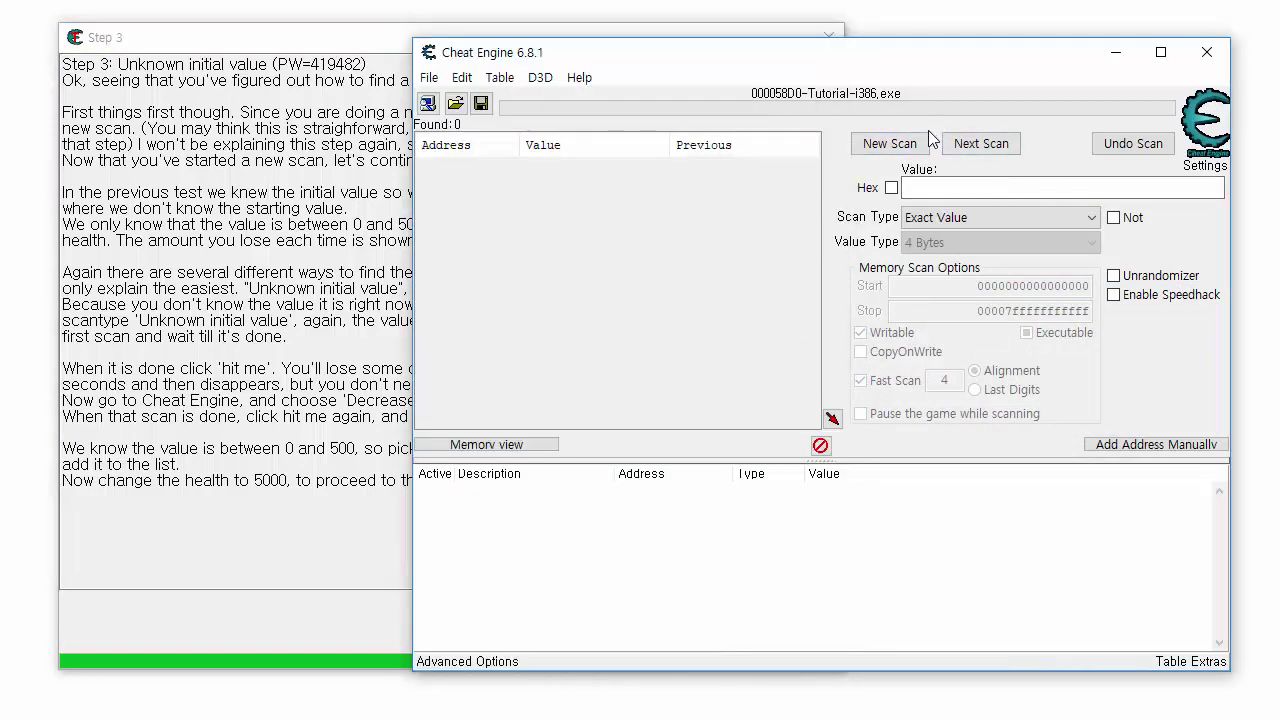
click(928, 145)
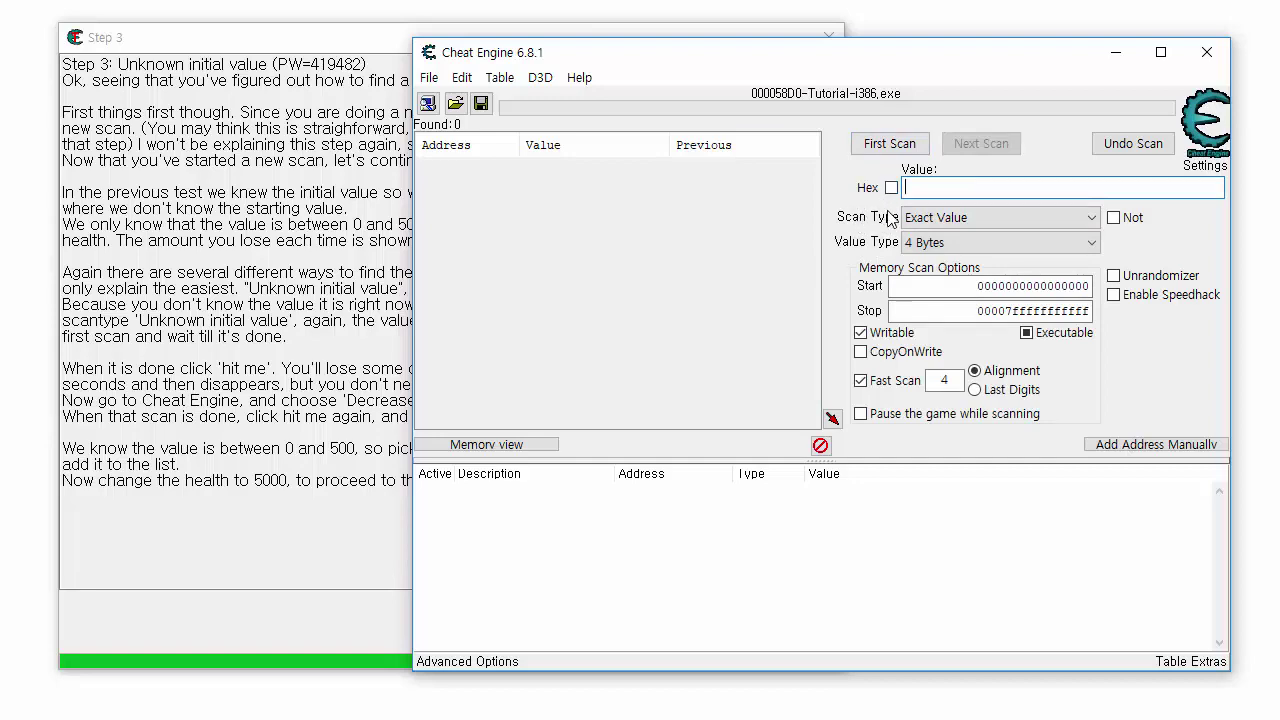
Step: Run a first scan with scan type Unknown initial value, keeping the value type at 4 Bytes
click(348, 246)
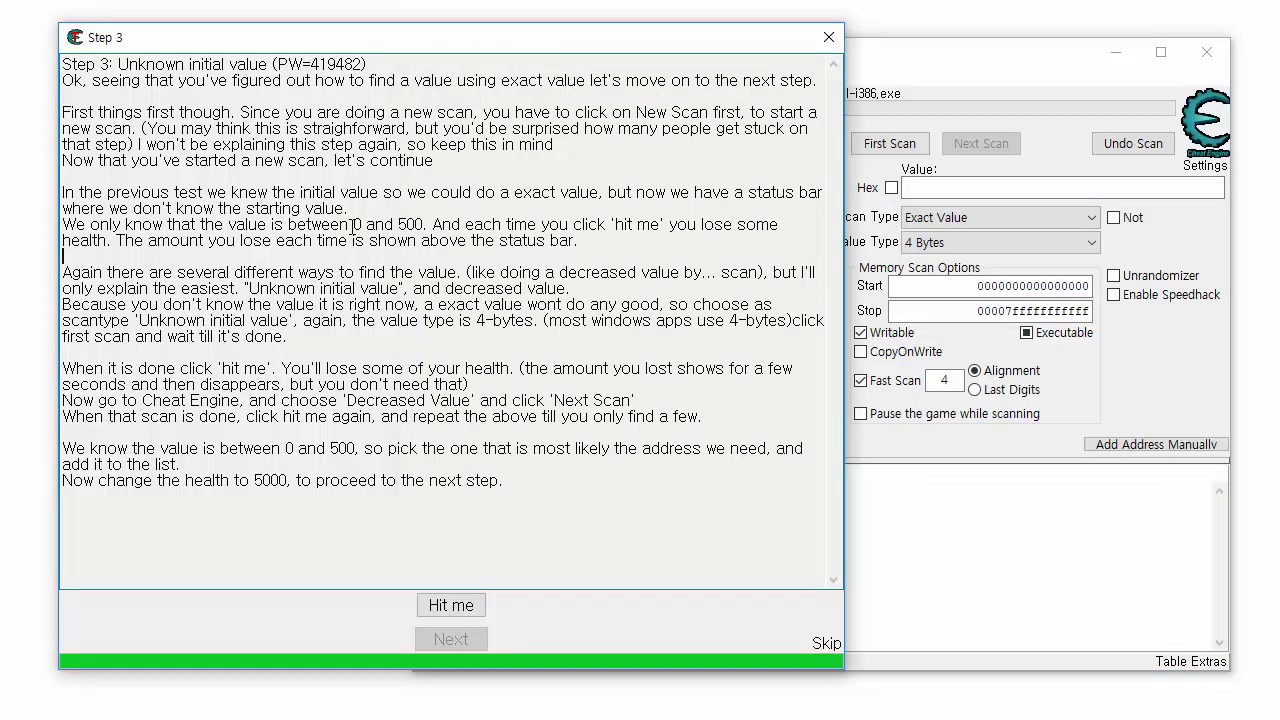
drag(350, 224, 418, 226)
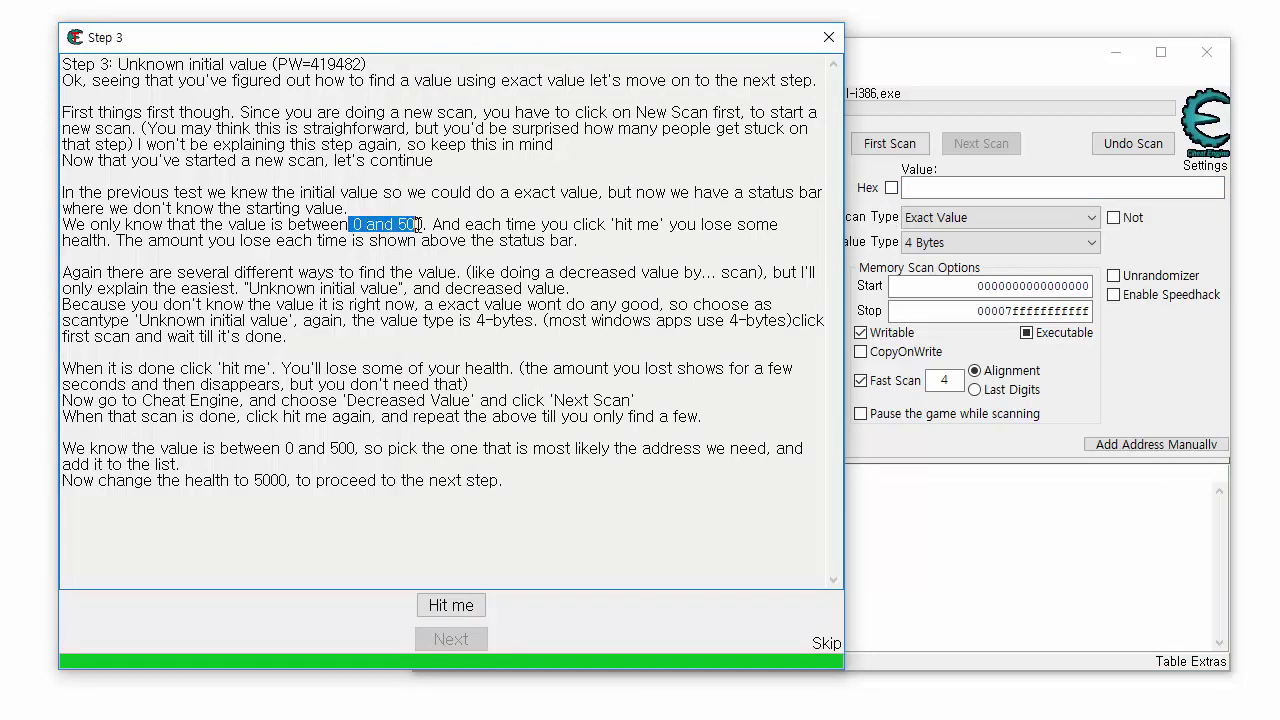
click(430, 225)
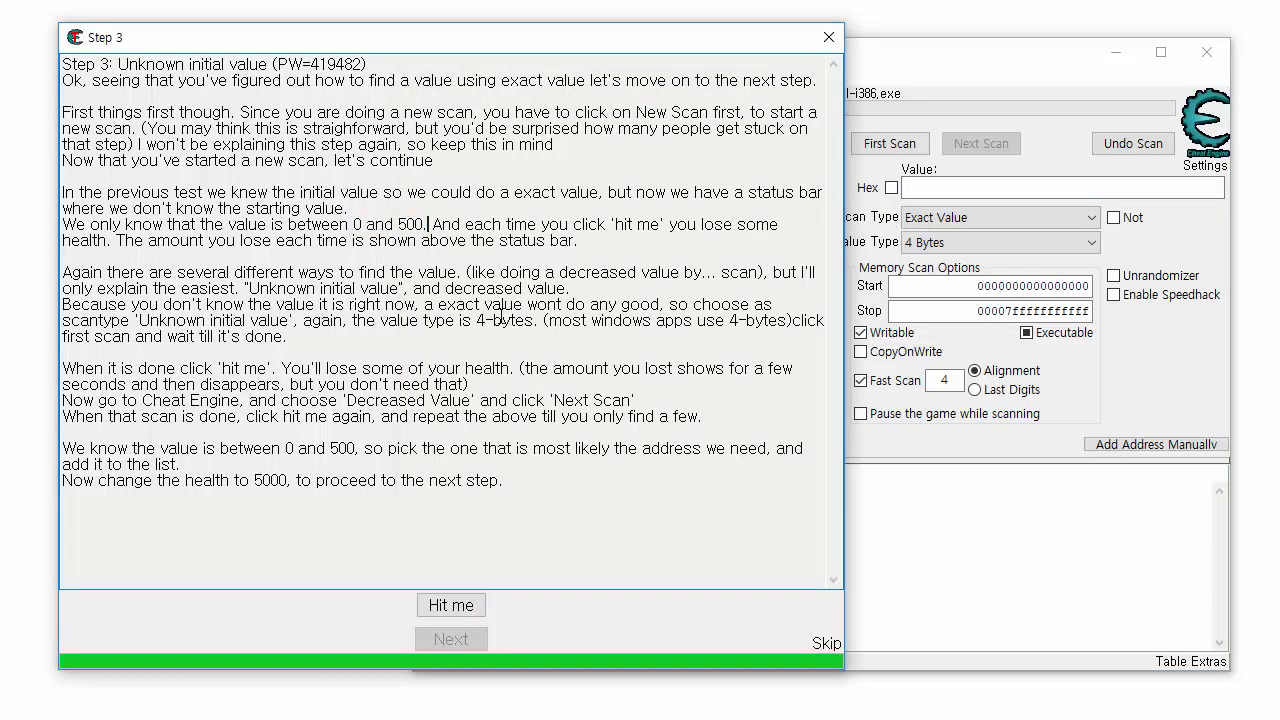
click(984, 88)
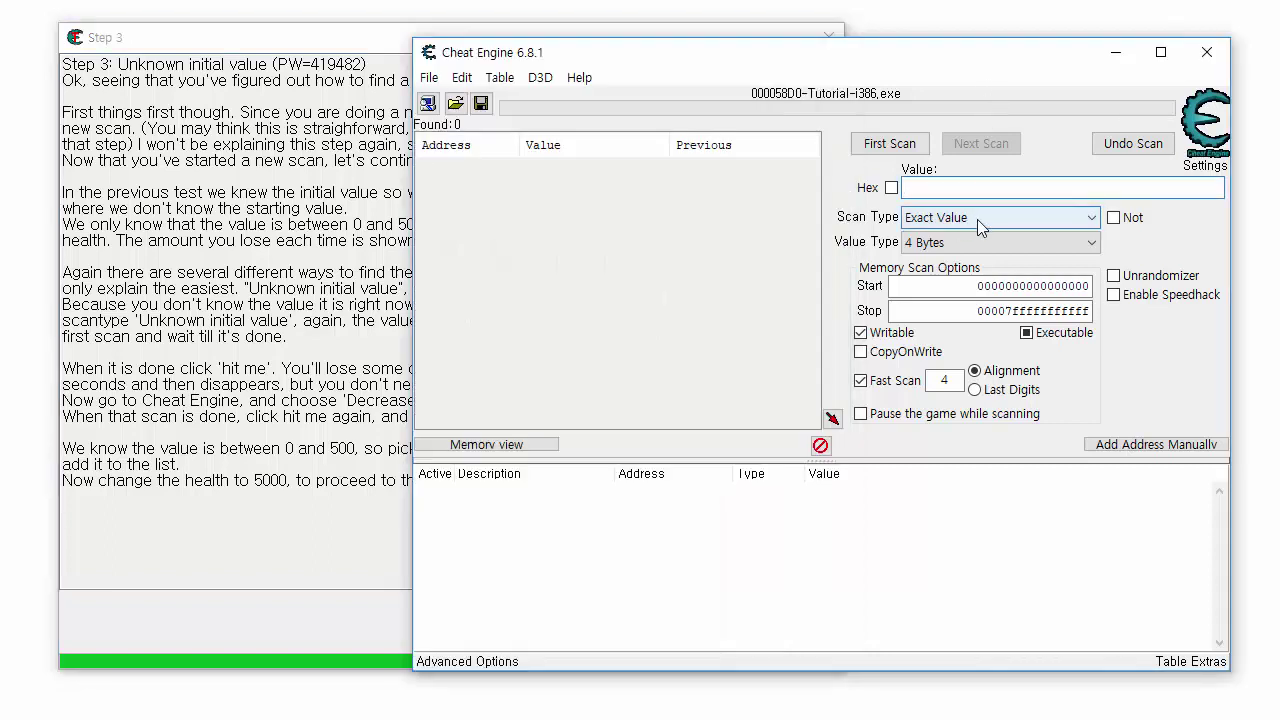
click(977, 219)
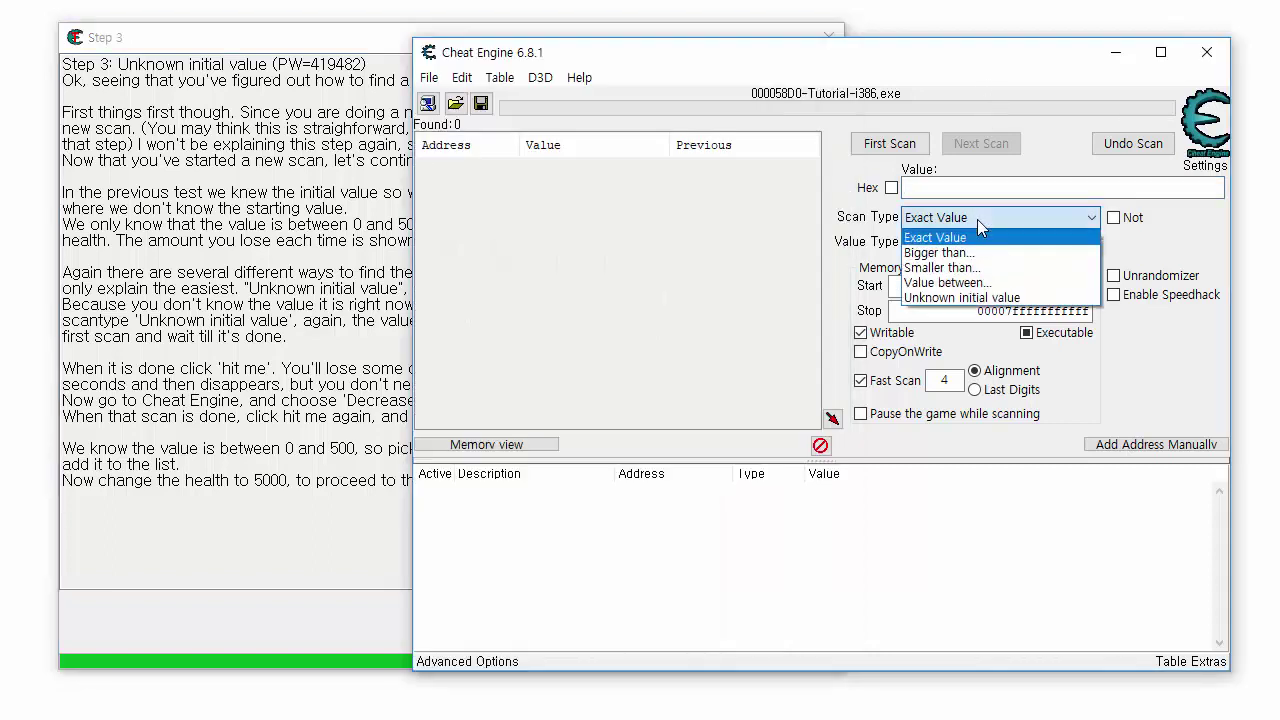
click(1055, 298)
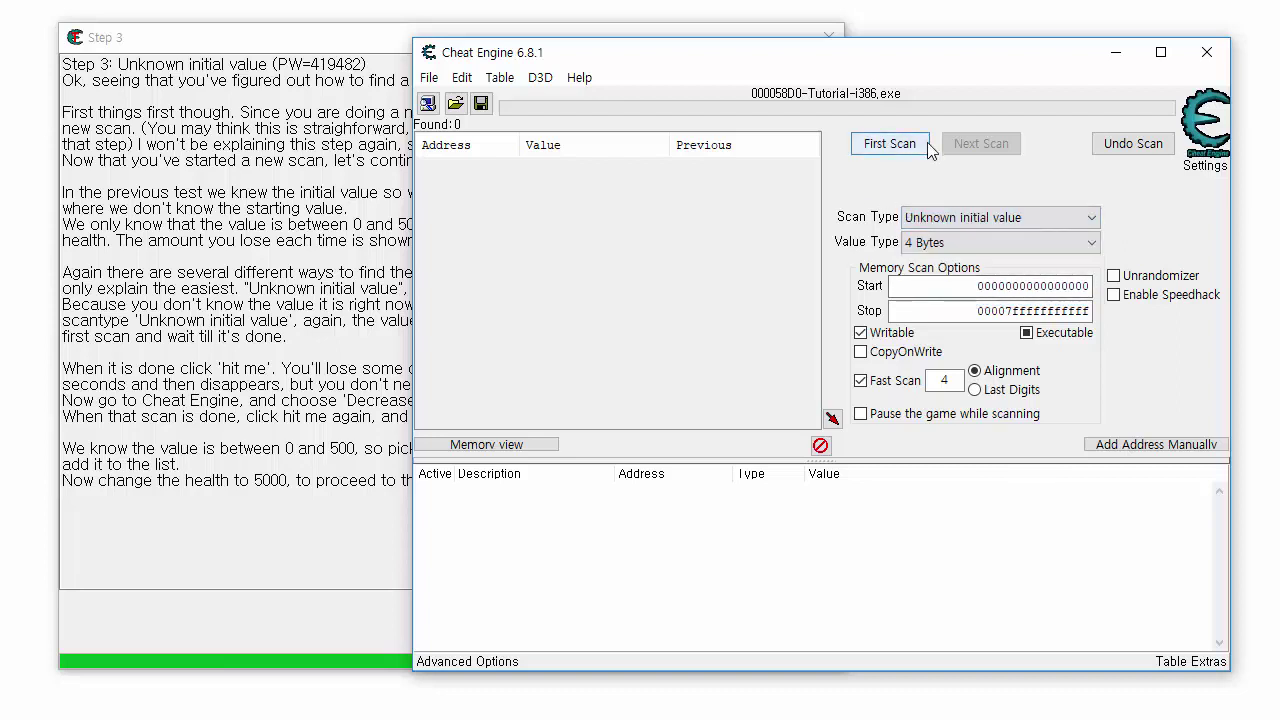
click(190, 144)
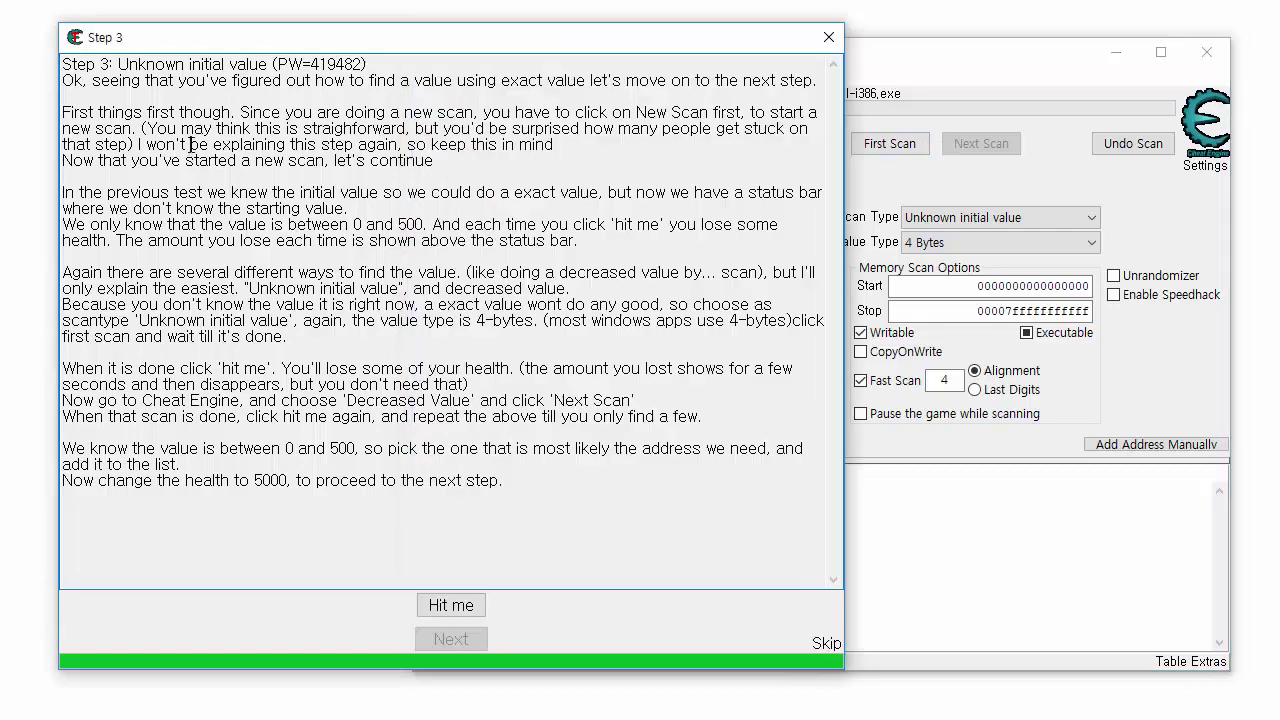
click(922, 78)
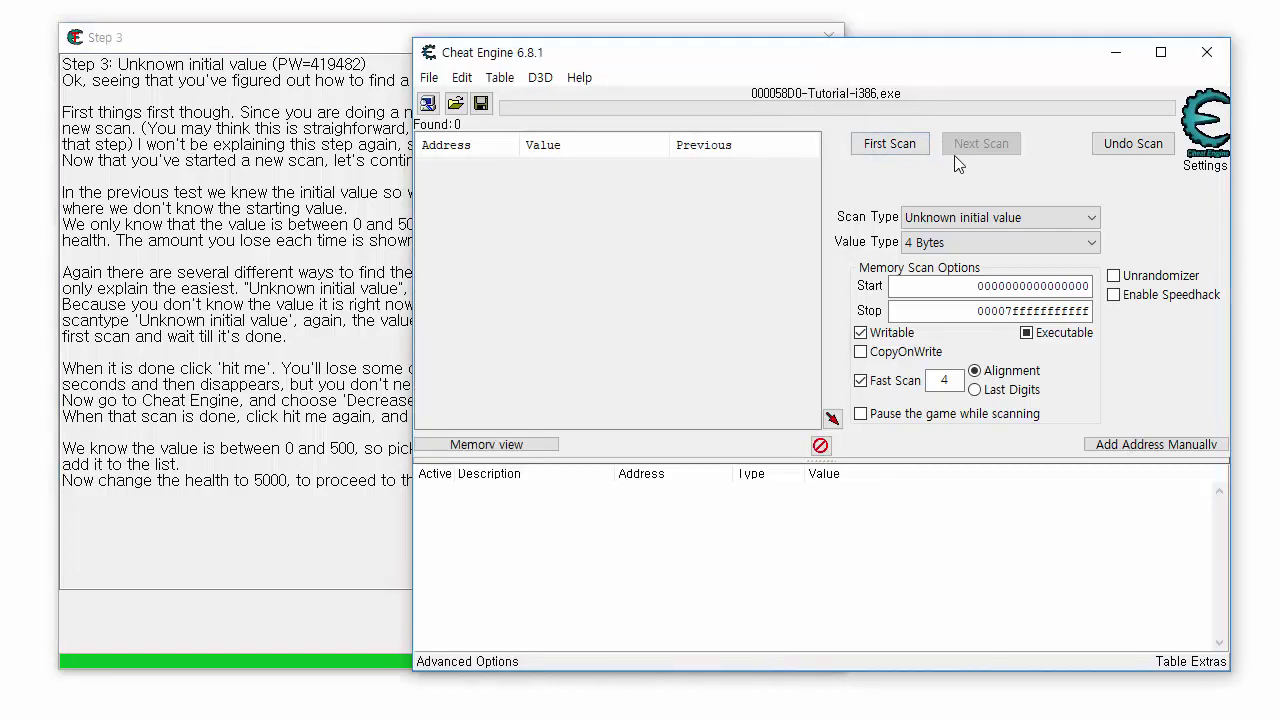
click(923, 148)
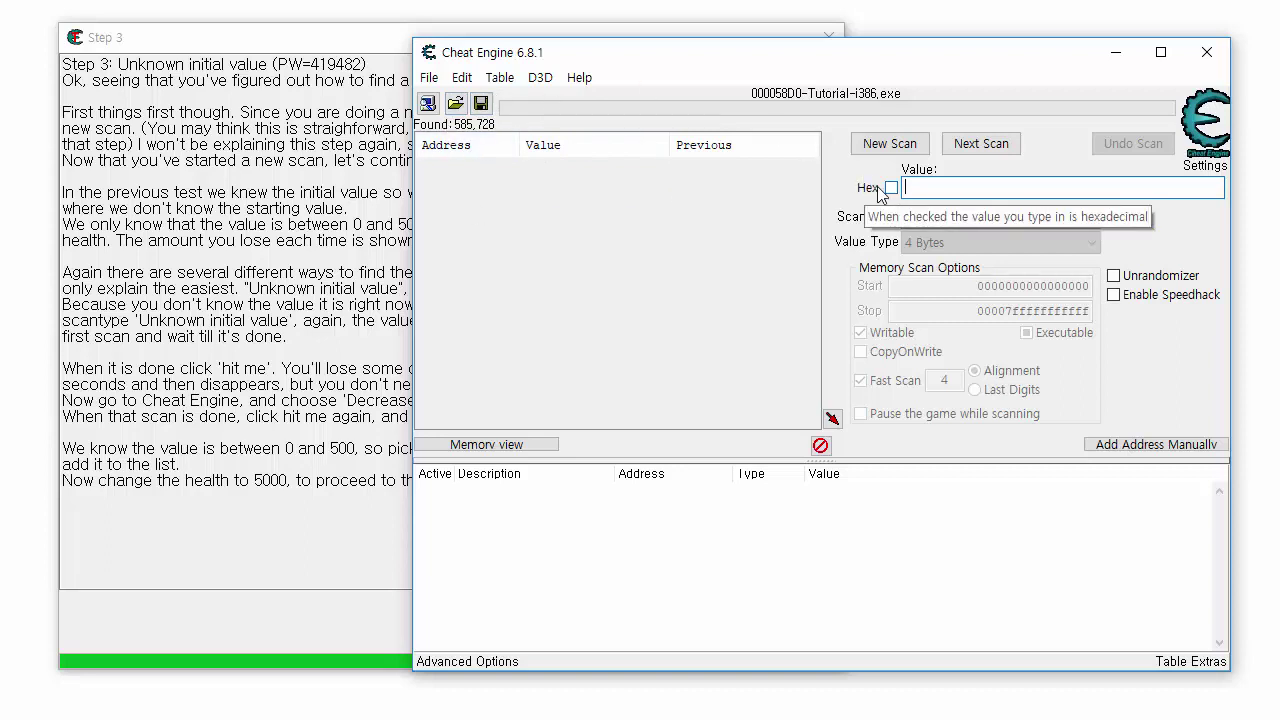
Step: Lower the tutorial's health once with Hit me and run a next scan for values decreased by 3
click(356, 288)
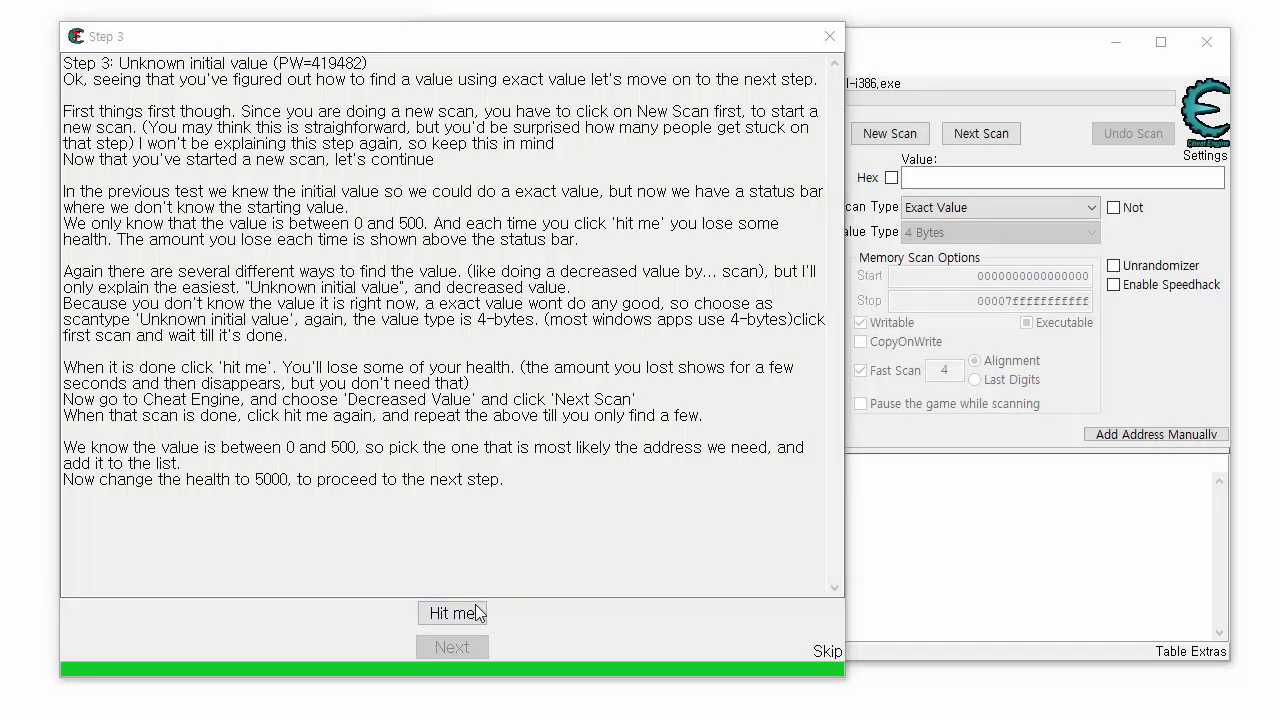
click(427, 605)
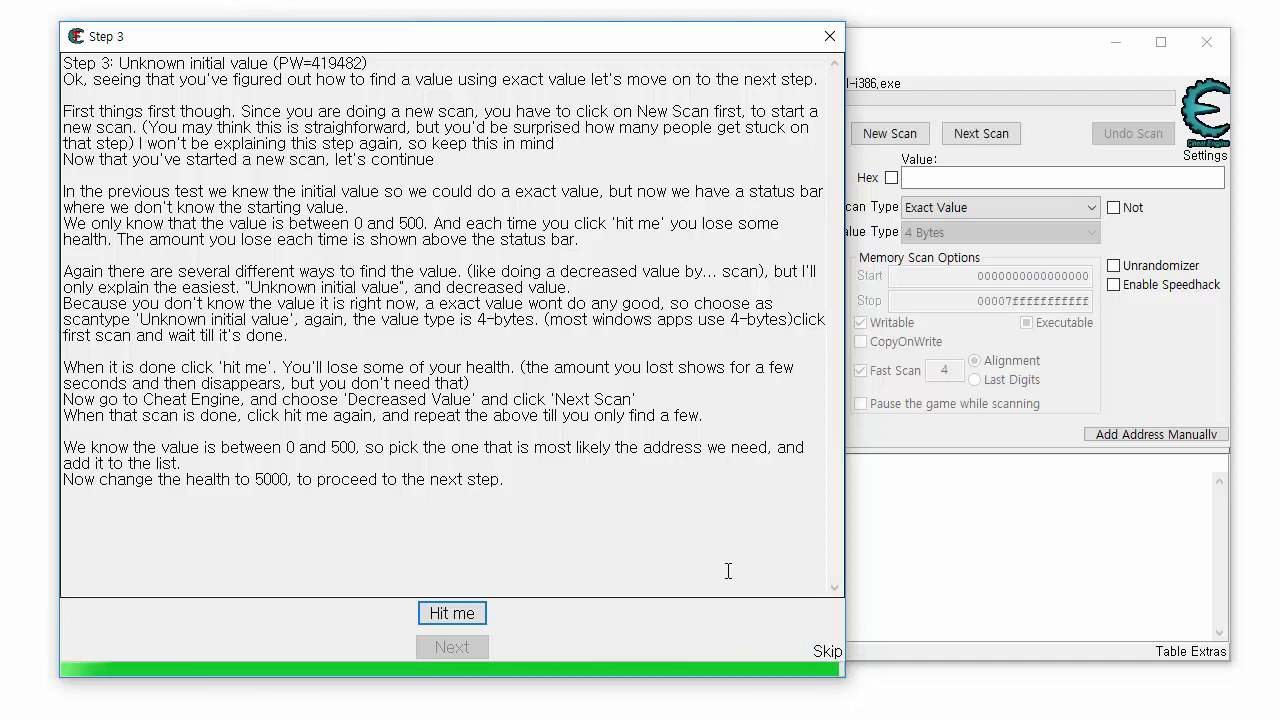
click(917, 48)
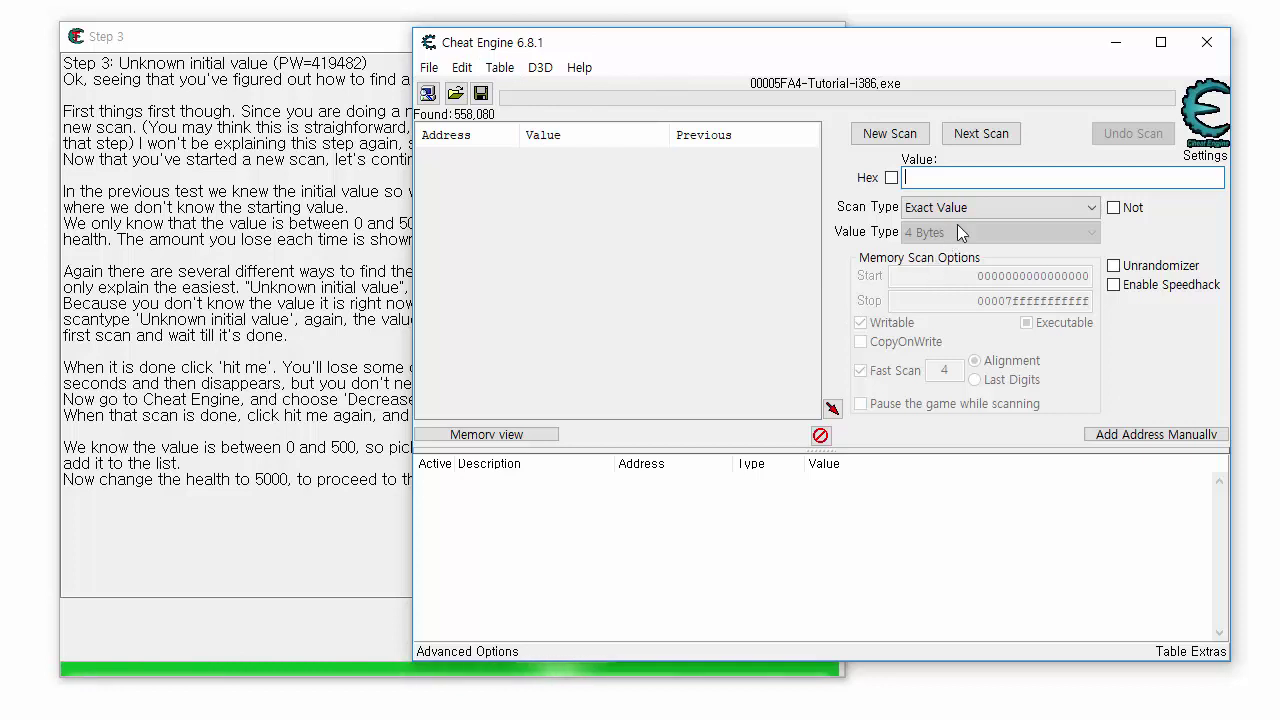
text(3)
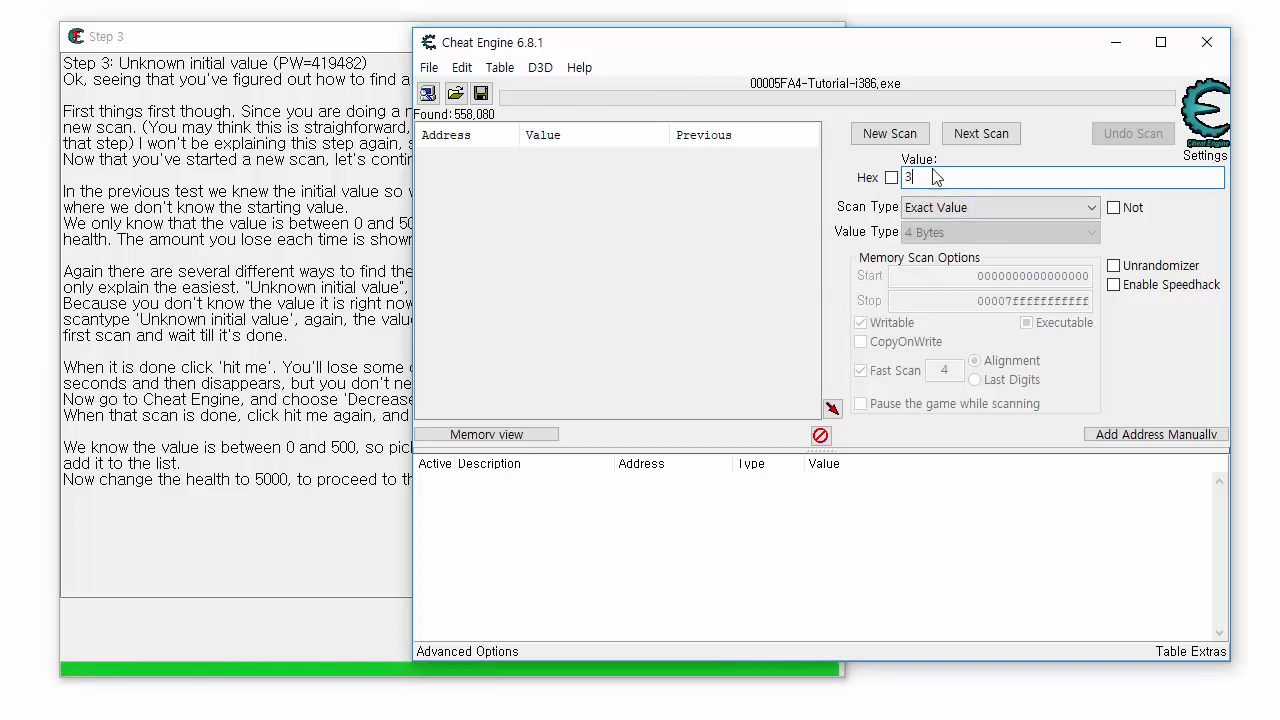
click(987, 212)
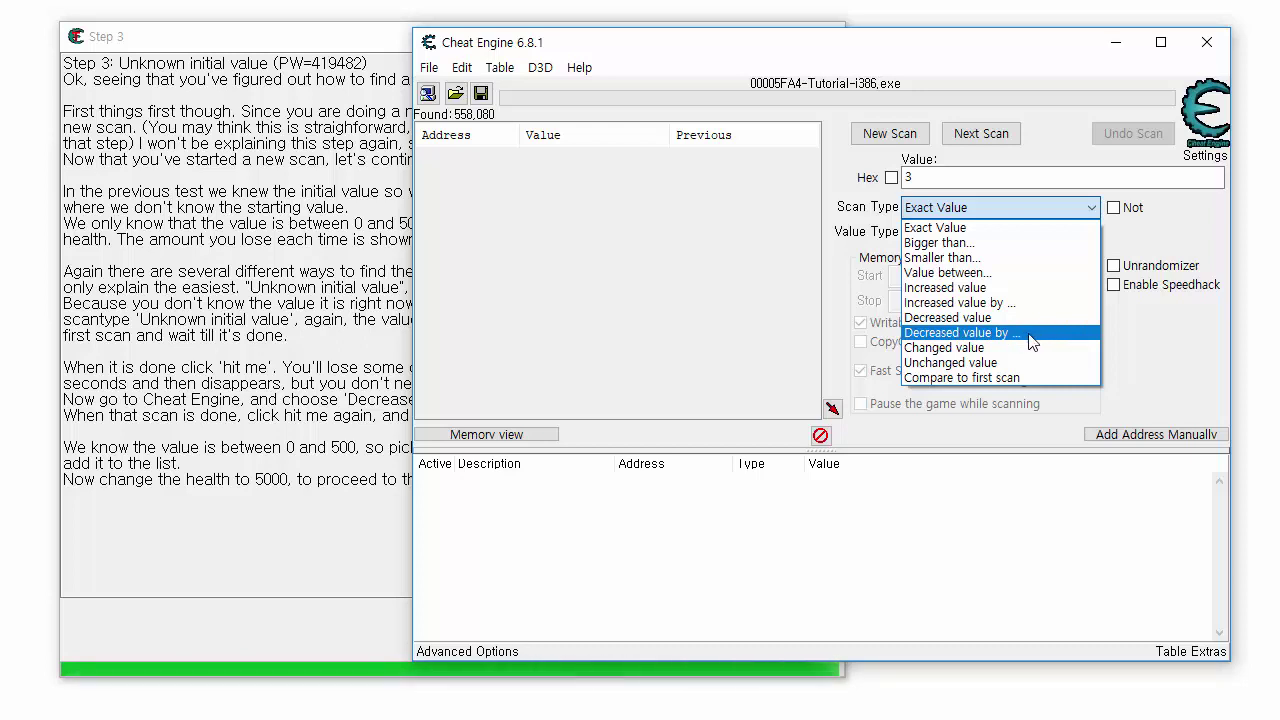
click(1020, 336)
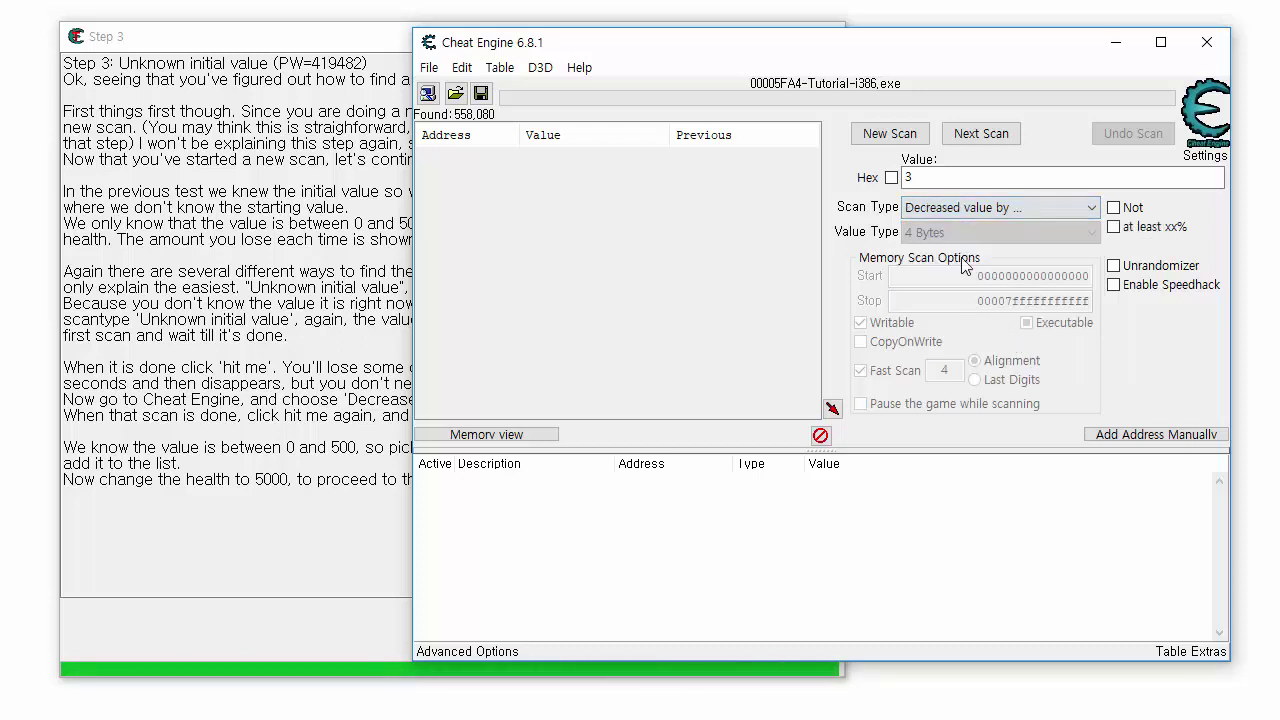
click(971, 177)
text(3)
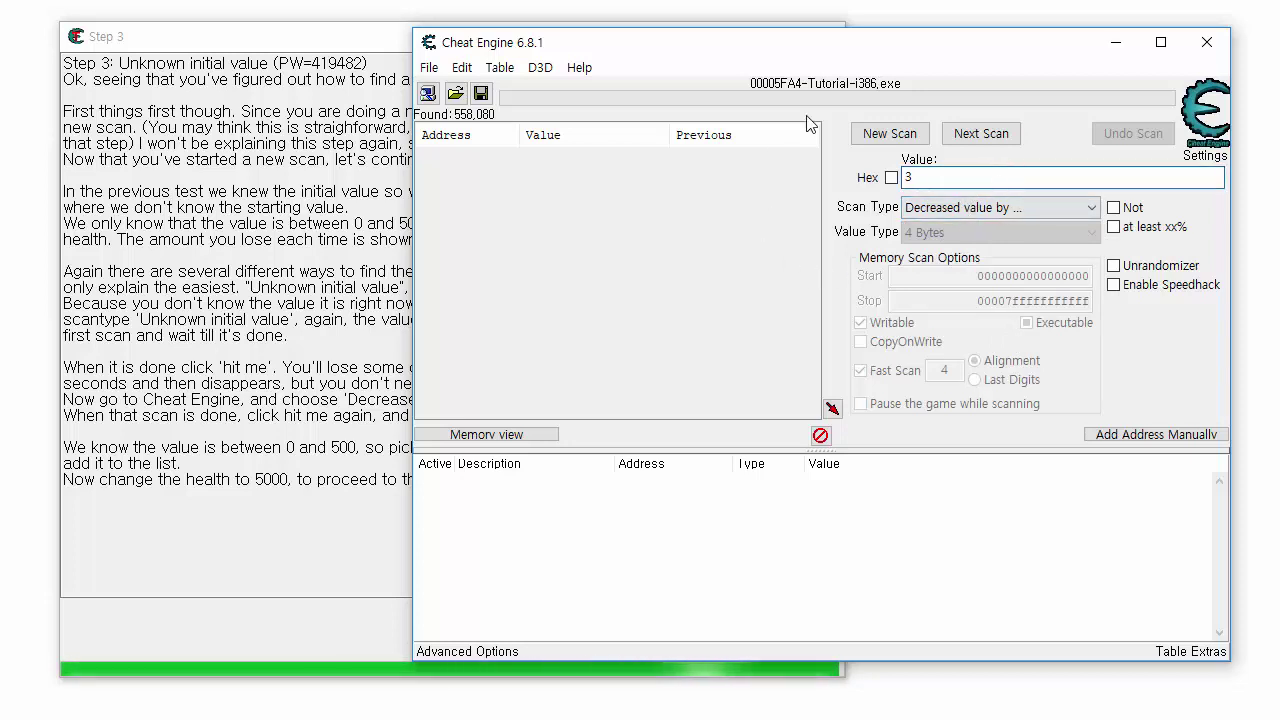
click(1009, 134)
Step: Compare the found values with the tutorial's 0 to 500 health range and select address 019656BC
scroll(725, 218, down, 3)
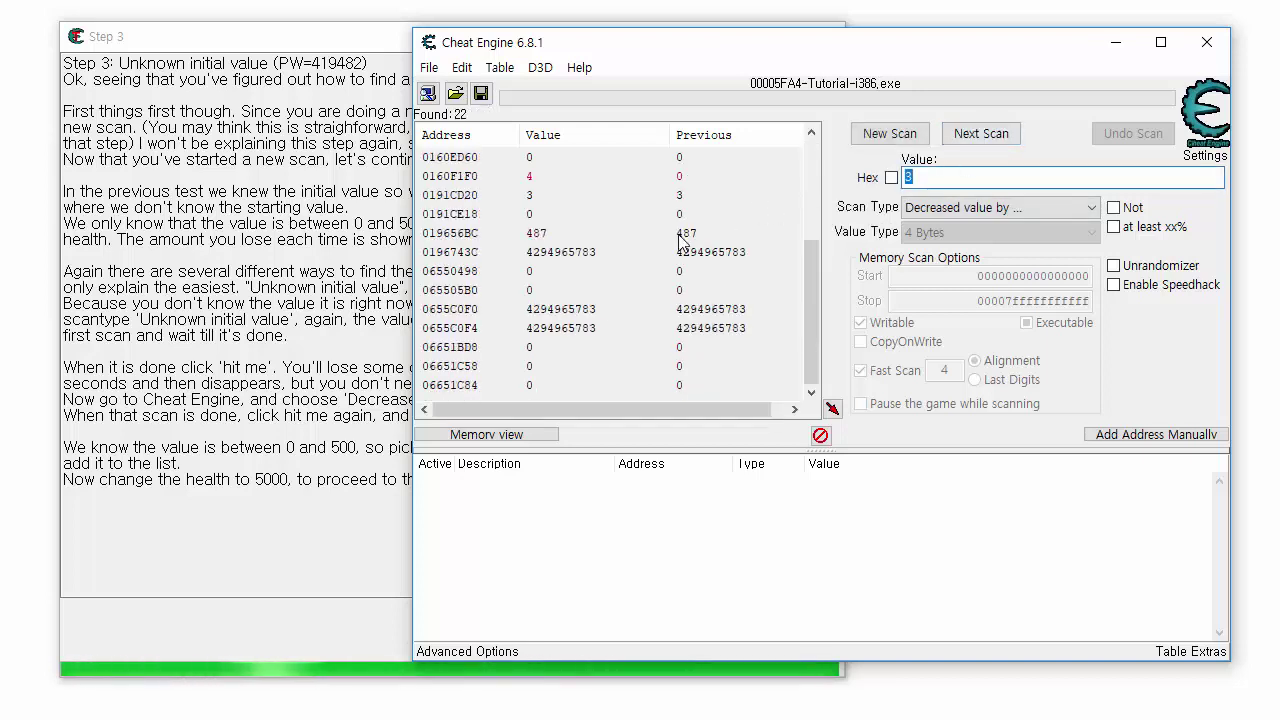
scroll(563, 237, up, 3)
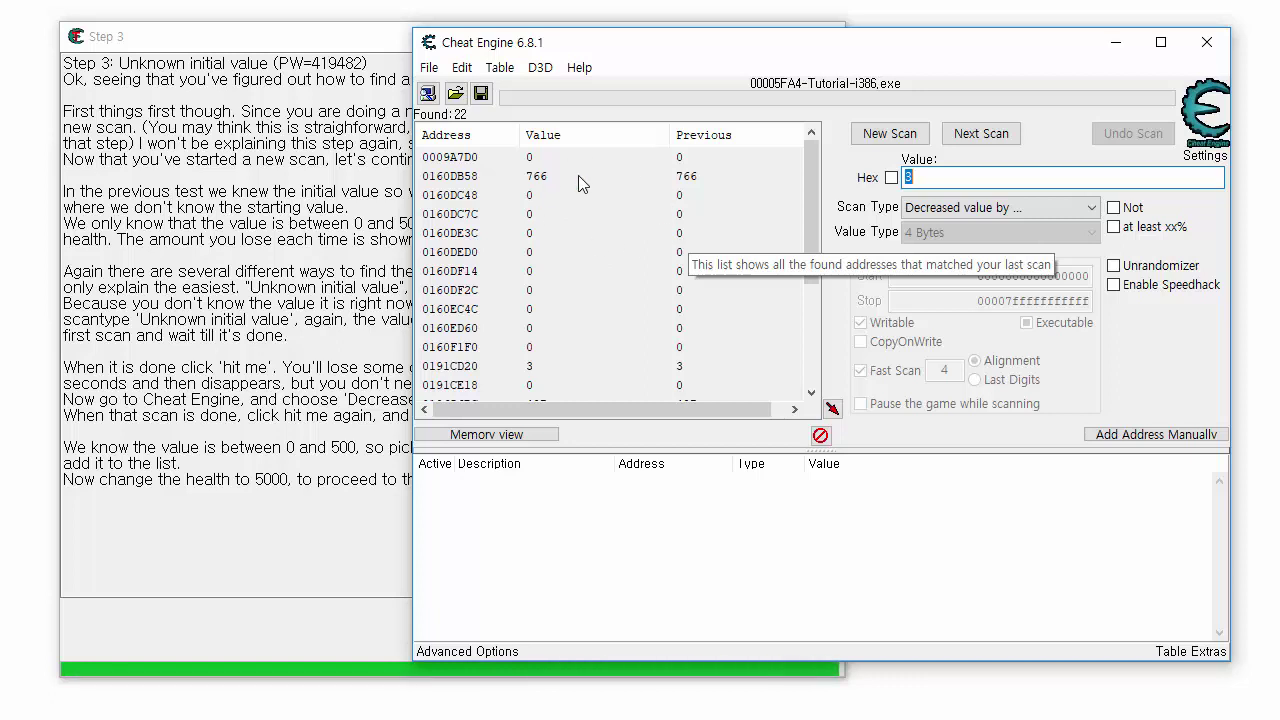
scroll(655, 290, down, 3)
scroll(660, 370, up, 3)
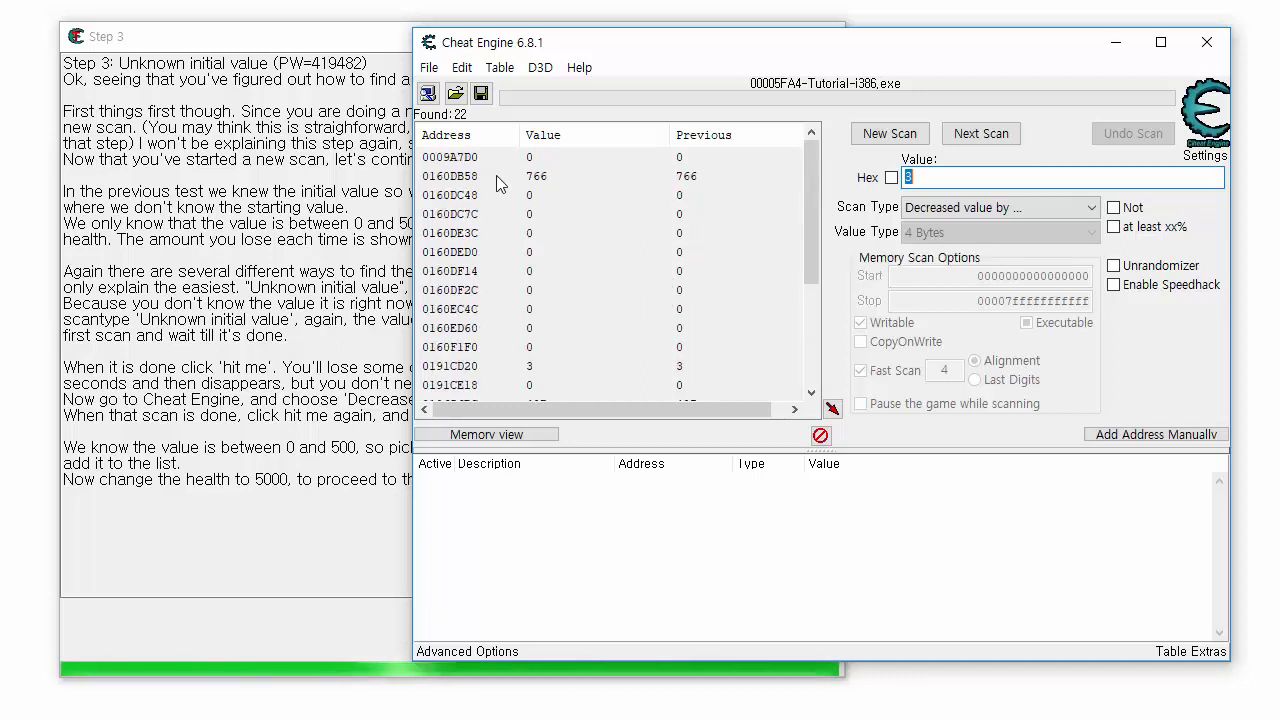
scroll(675, 290, down, 3)
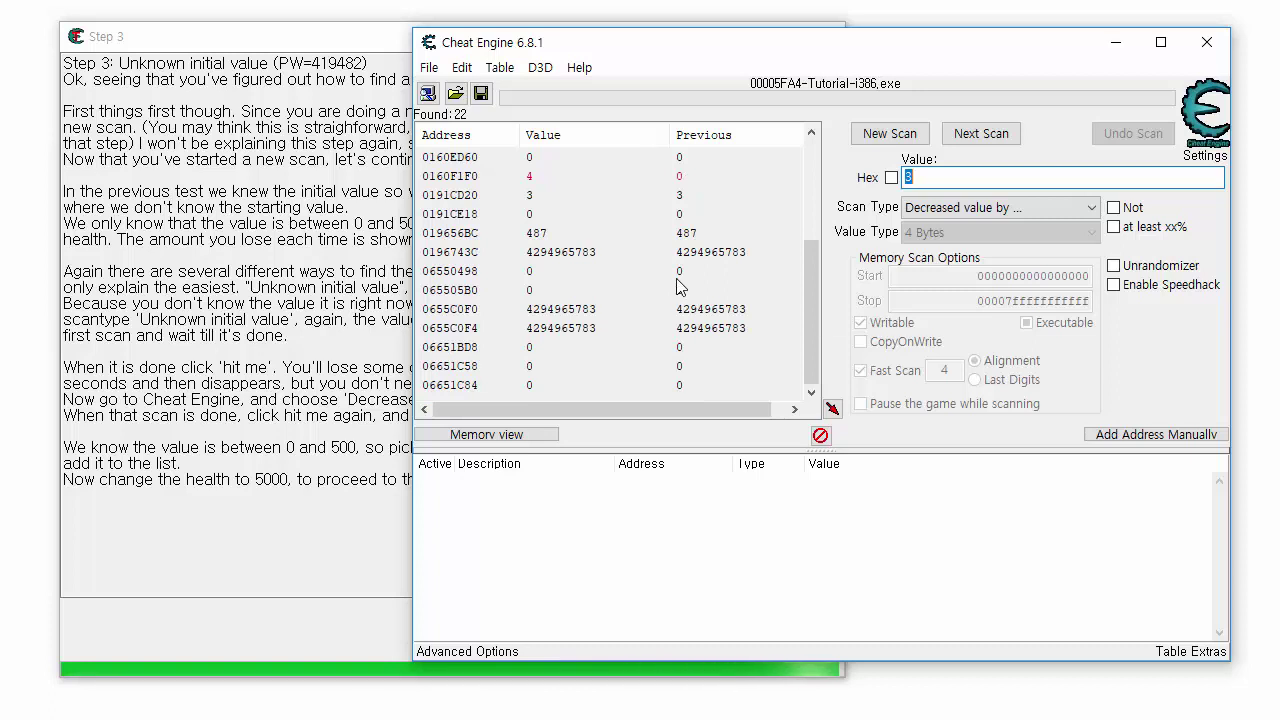
scroll(675, 287, up, 3)
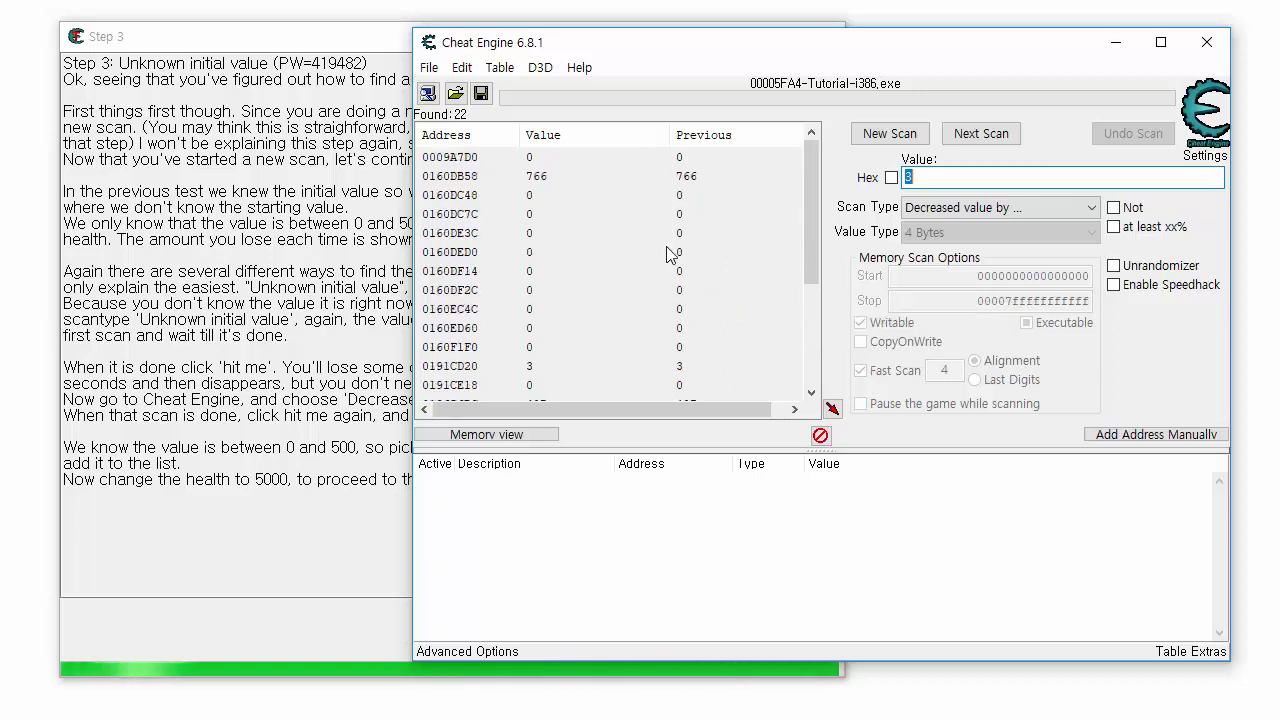
scroll(690, 195, down, 3)
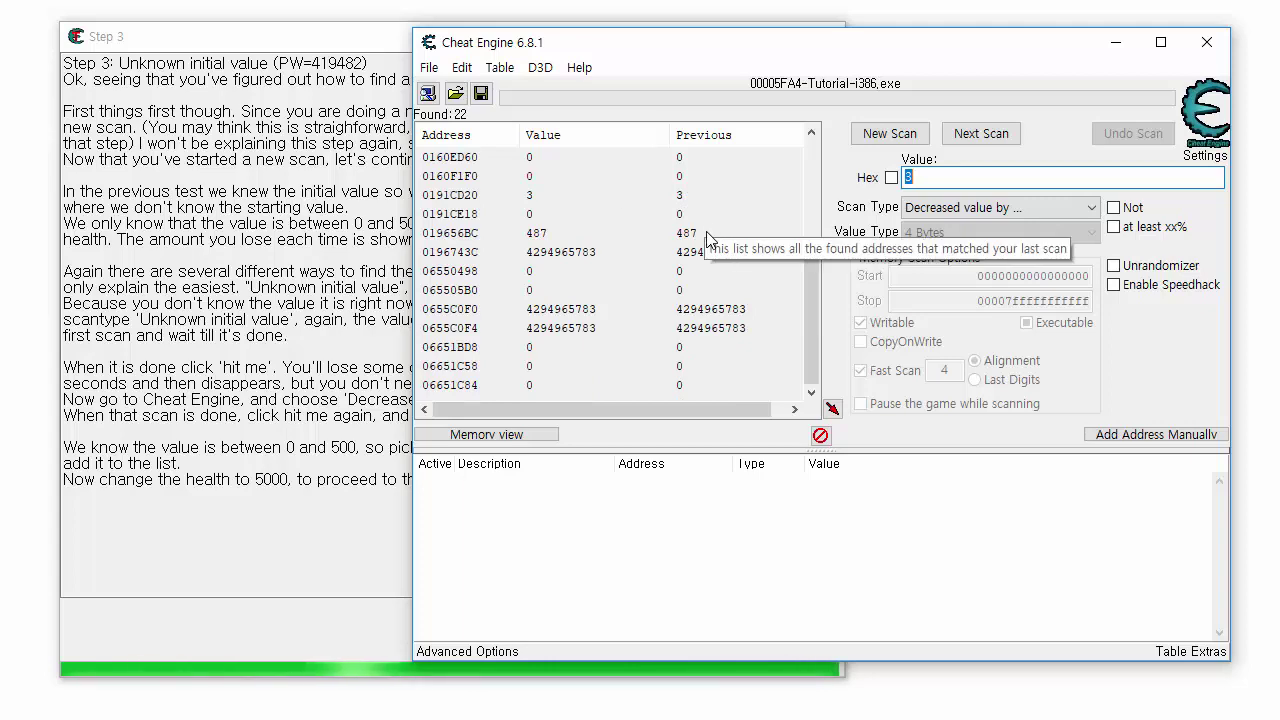
click(587, 238)
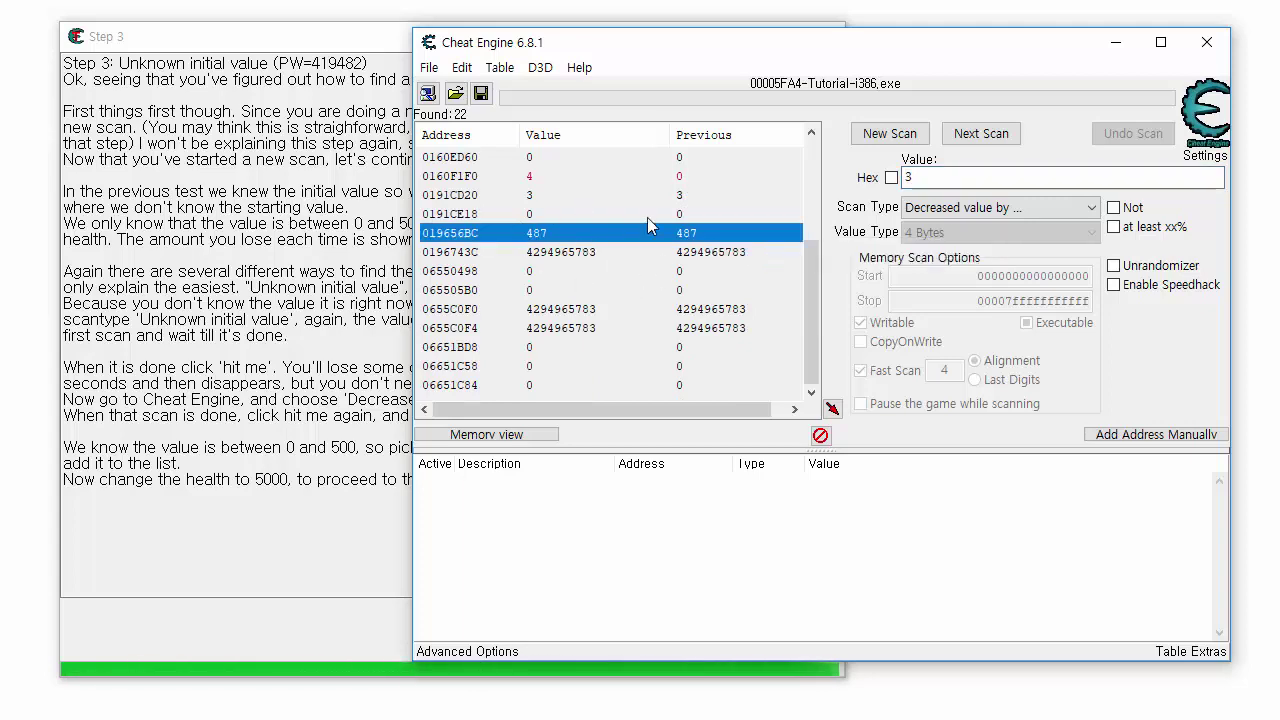
click(276, 271)
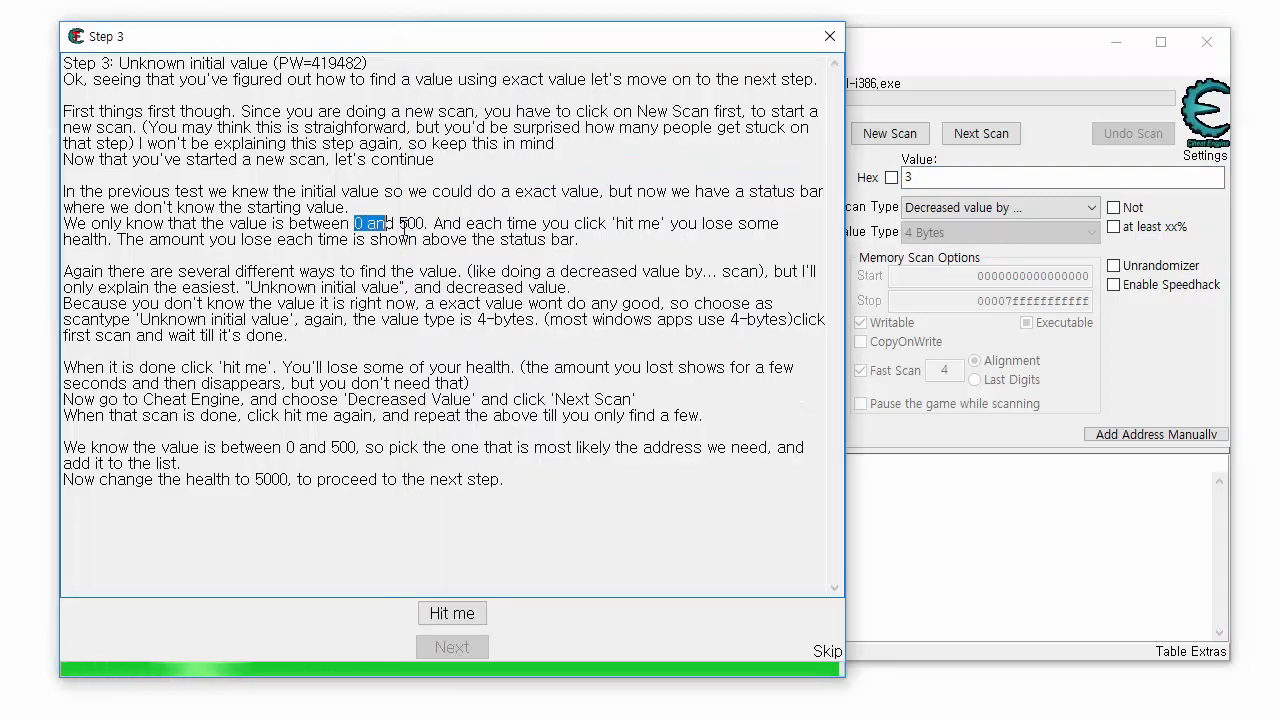
Step: Lower the tutorial's health once more with Hit me and run a next scan for values decreased by 8
click(1078, 48)
scroll(639, 257, up, 2)
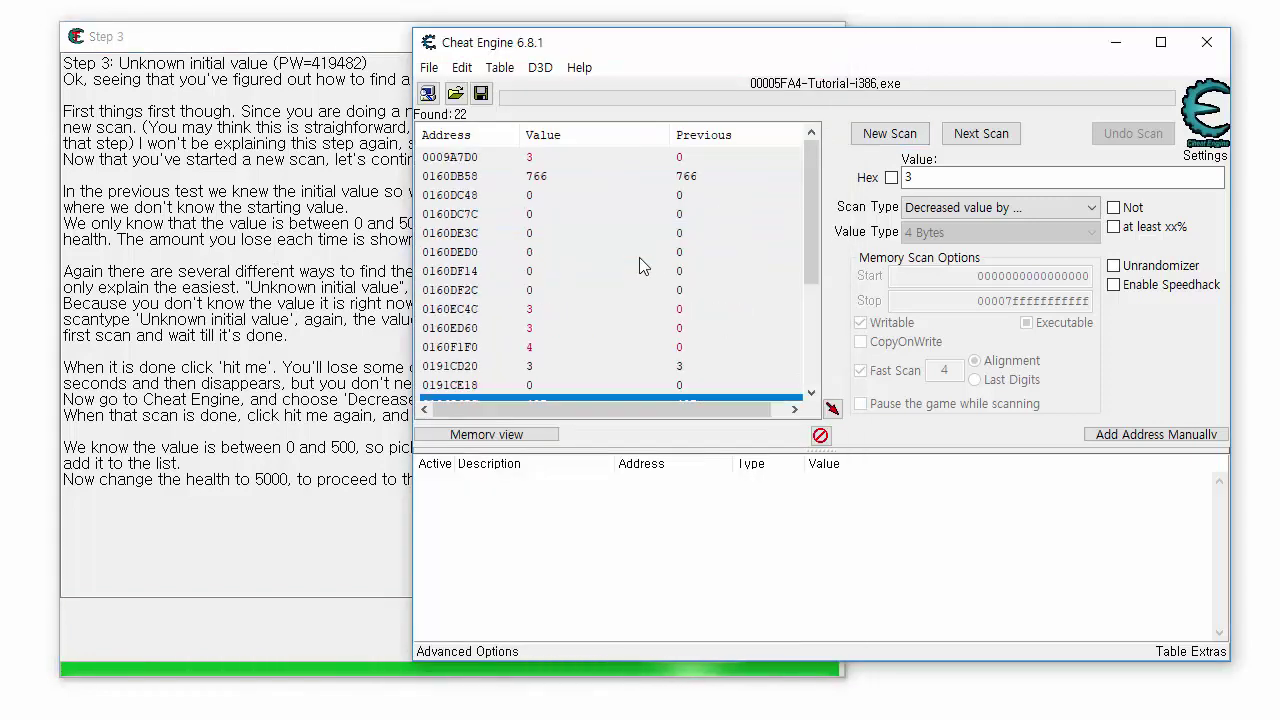
scroll(640, 165, down, 3)
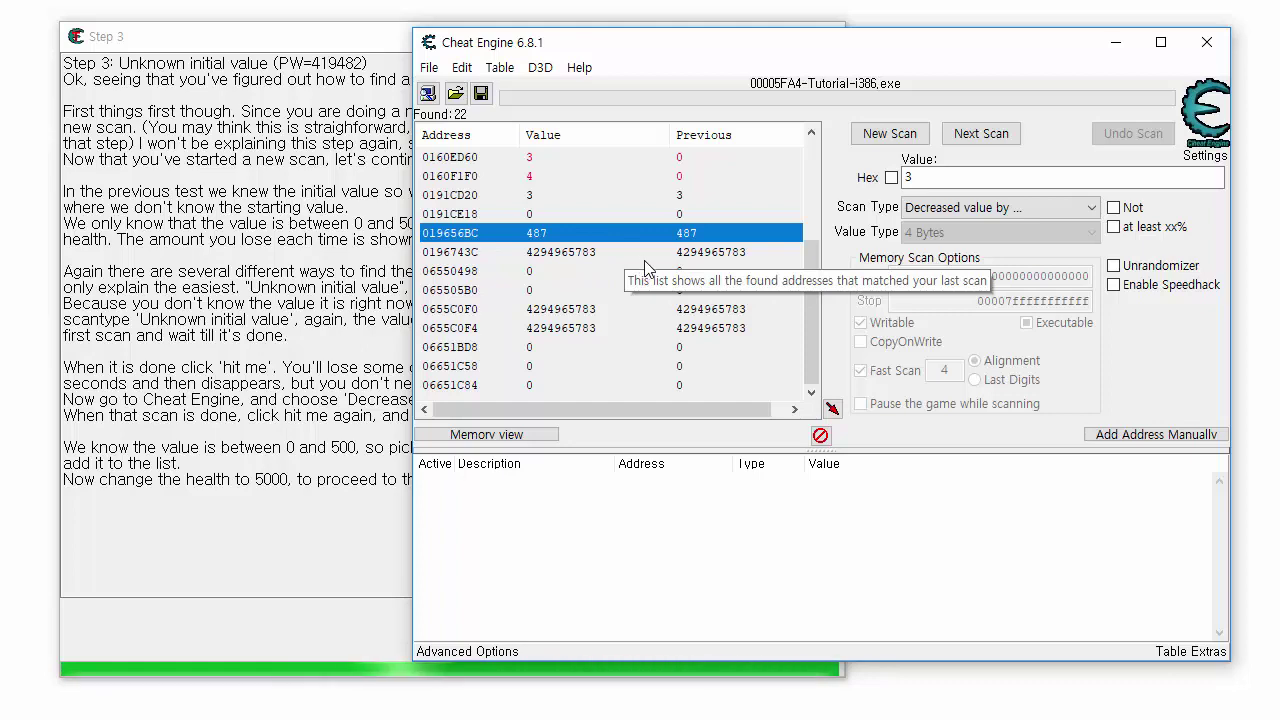
click(368, 276)
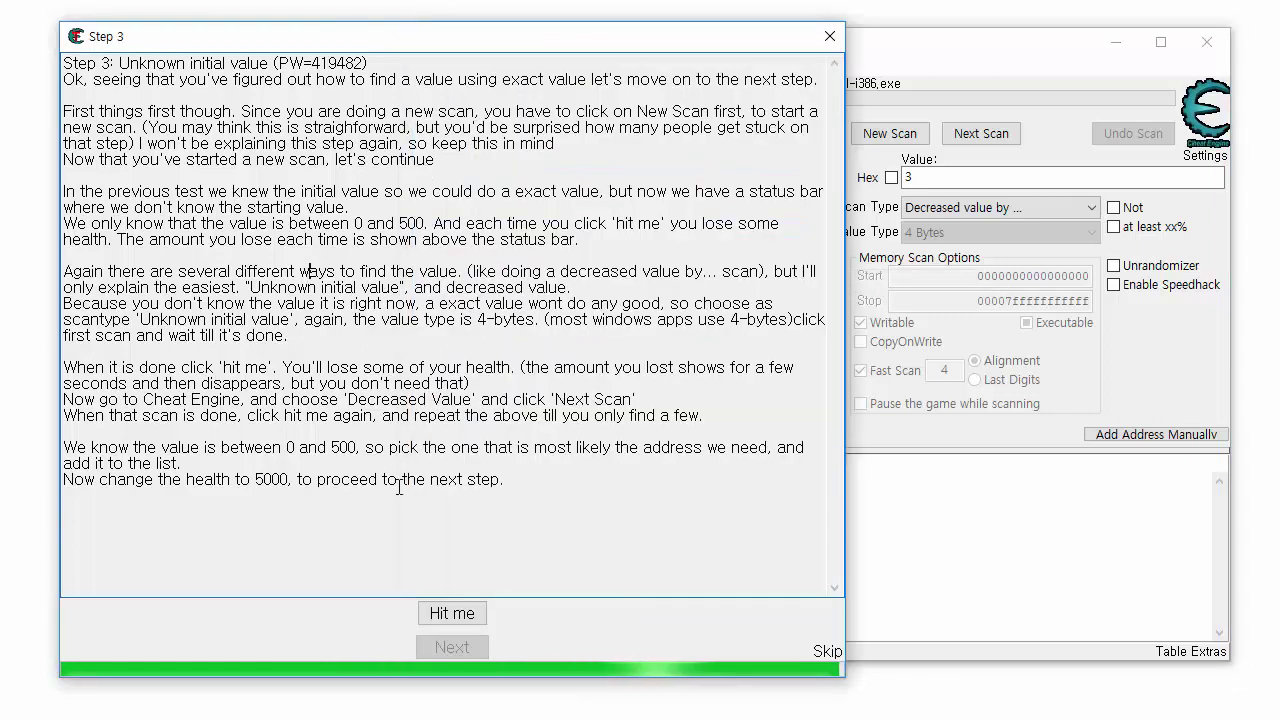
click(476, 618)
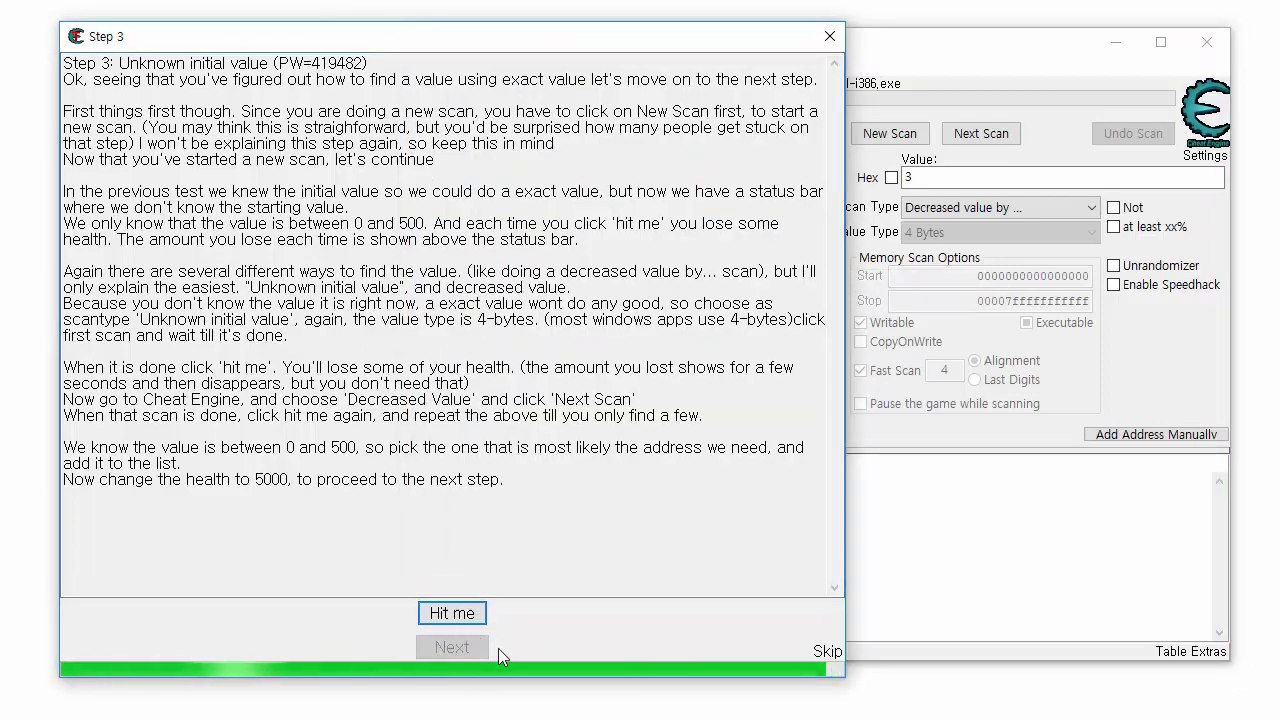
click(856, 182)
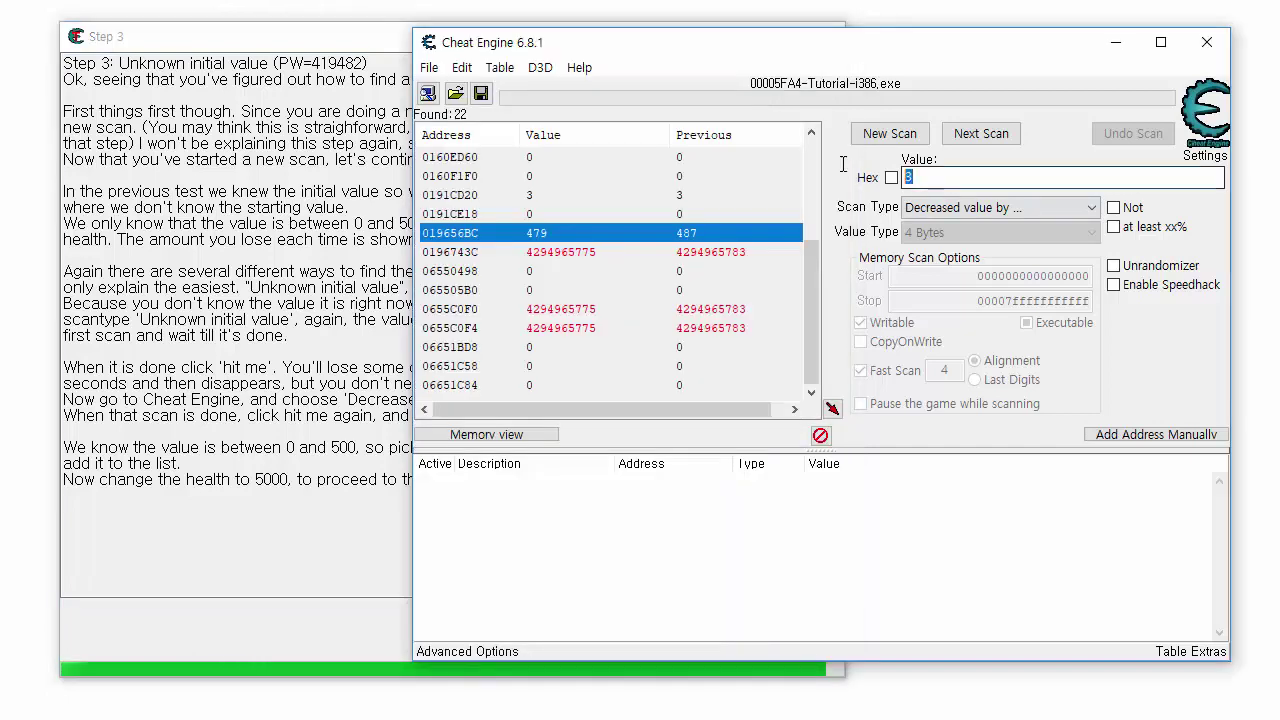
text(8)
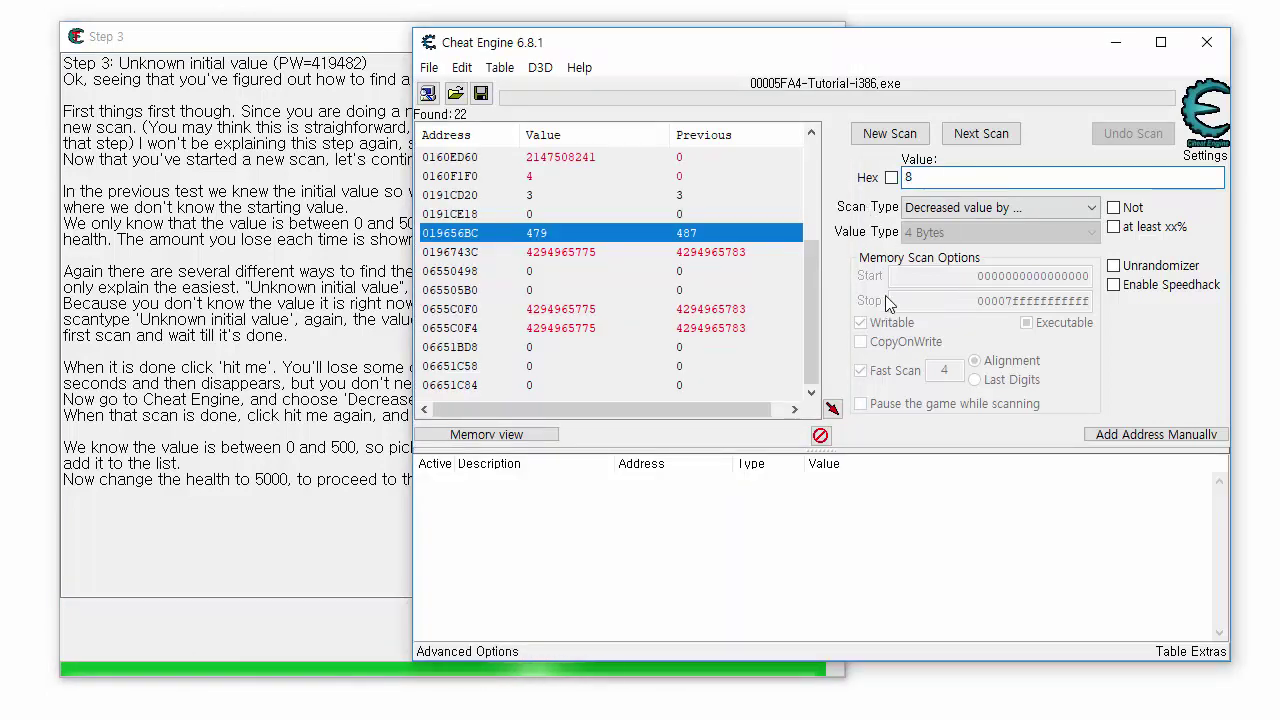
click(981, 133)
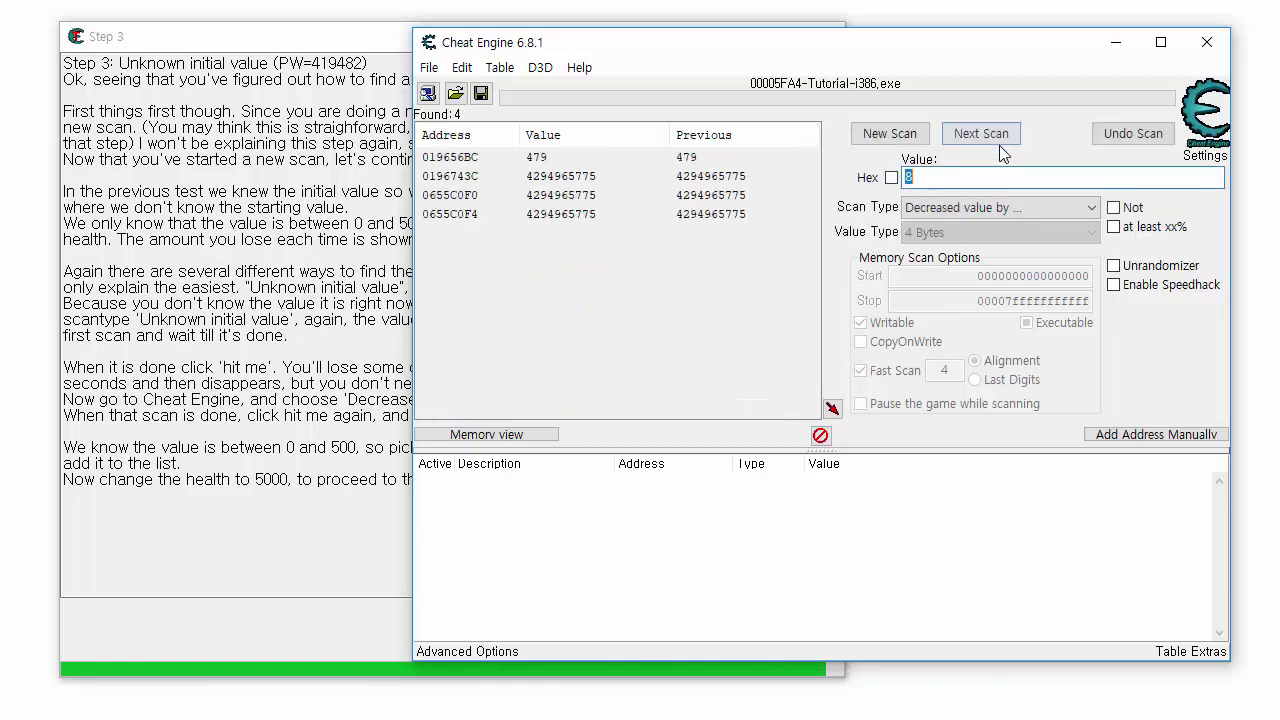
Step: Add the found address 019656BC, the only candidate within the 0 to 500 health range, to the address list
click(600, 157)
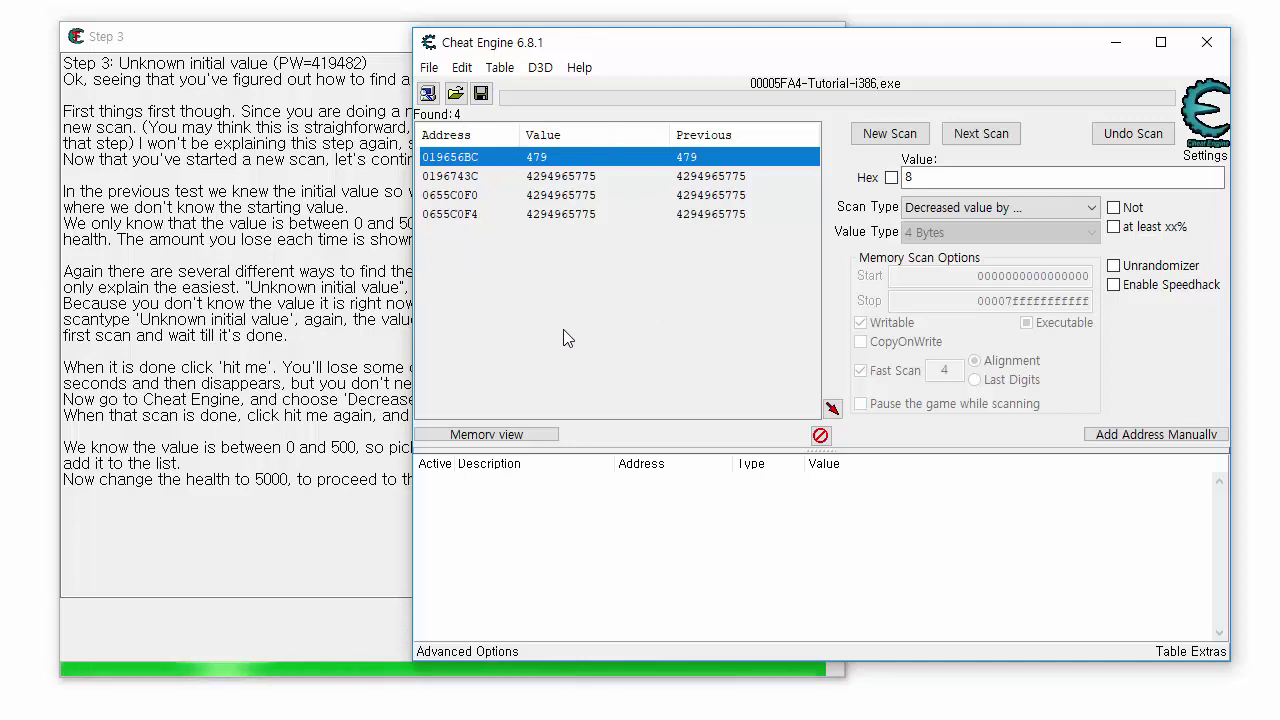
click(361, 271)
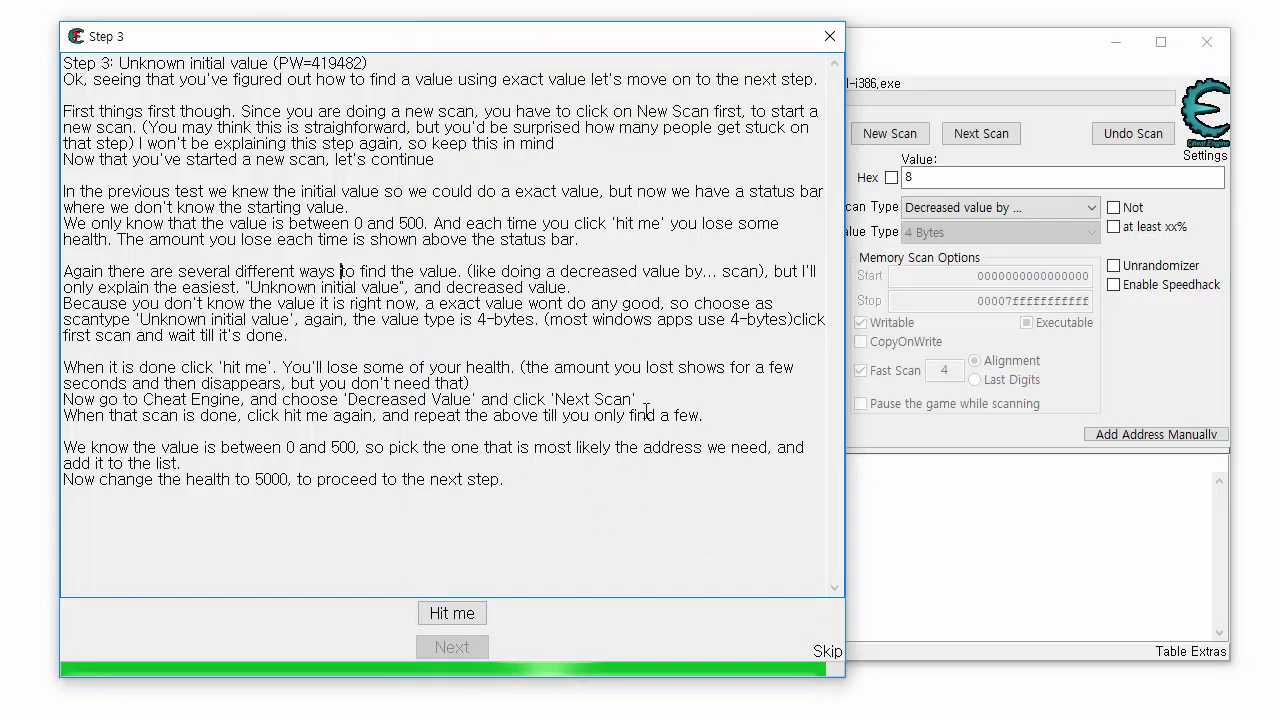
click(1000, 150)
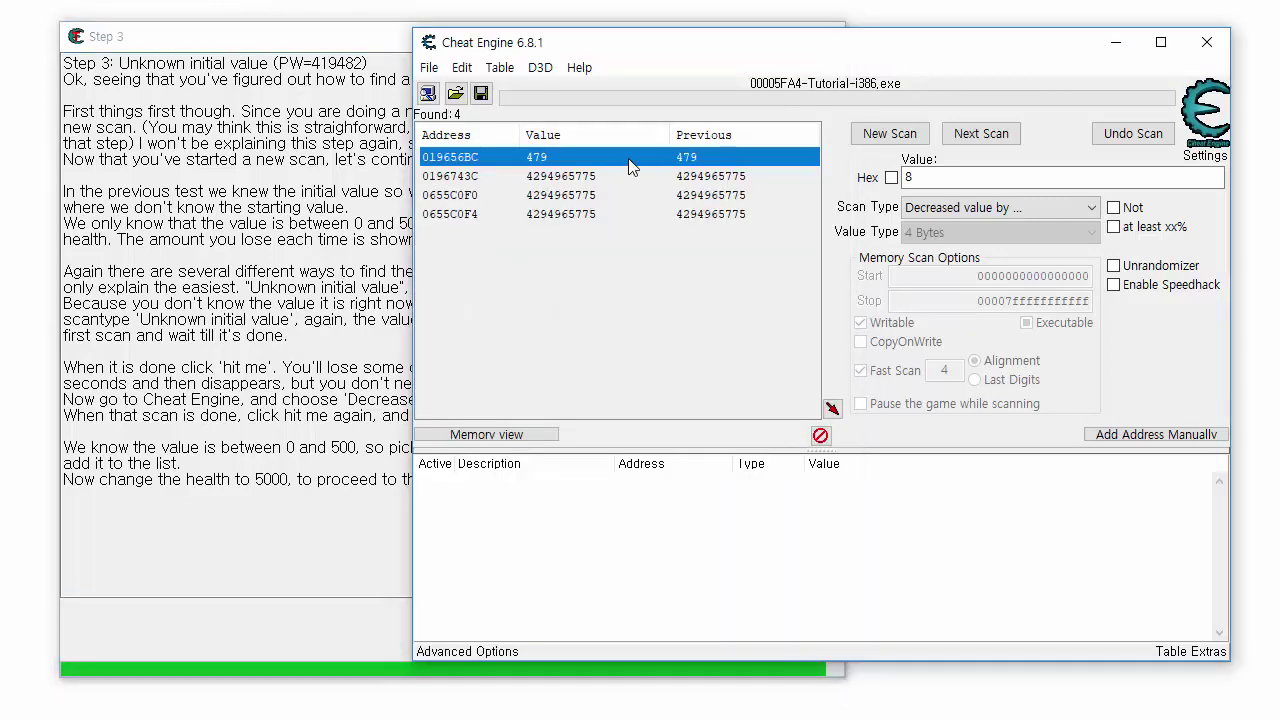
double_click(630, 164)
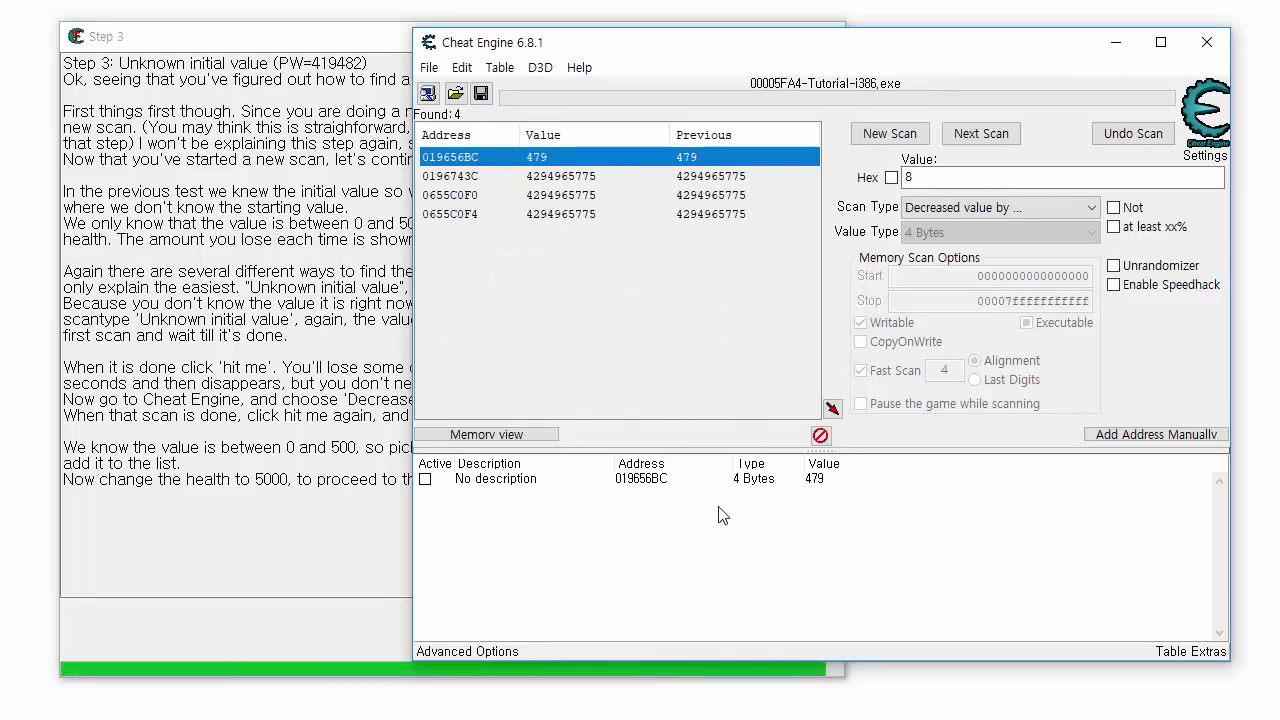
click(750, 480)
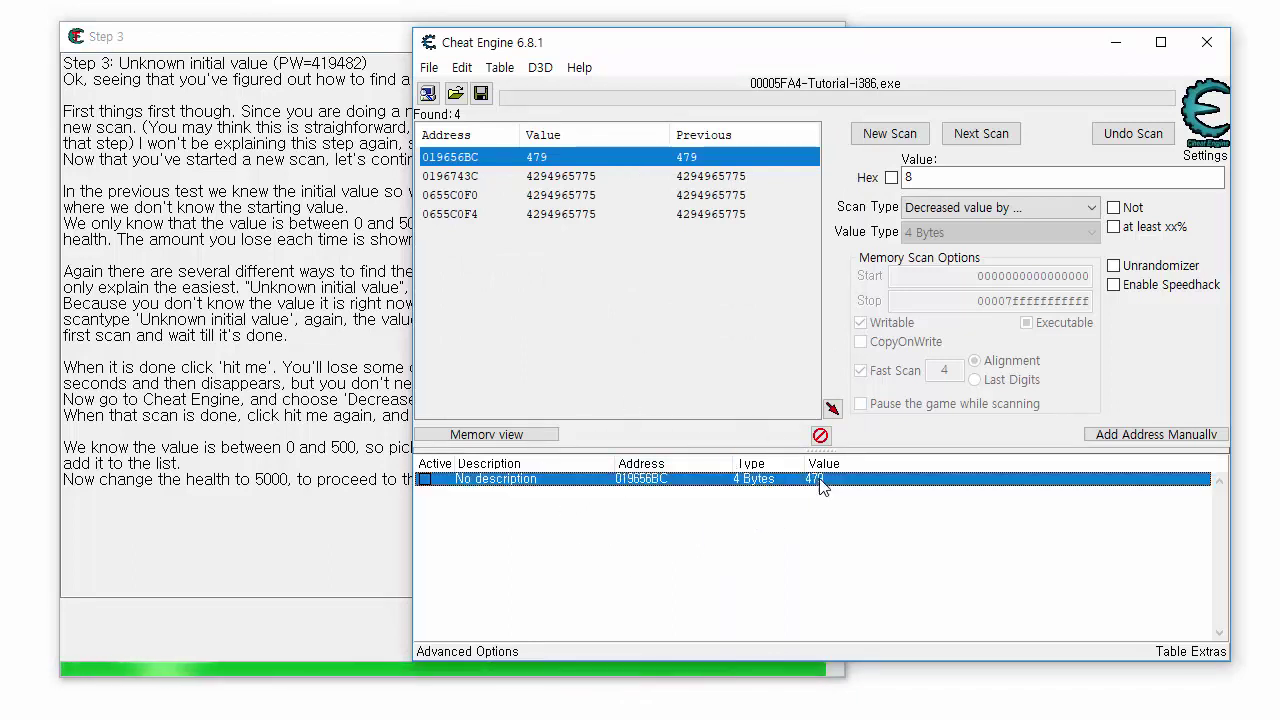
Step: Check the health value required by the tutorial and set the listed address 019656BC to 5000
click(255, 478)
double_click(255, 478)
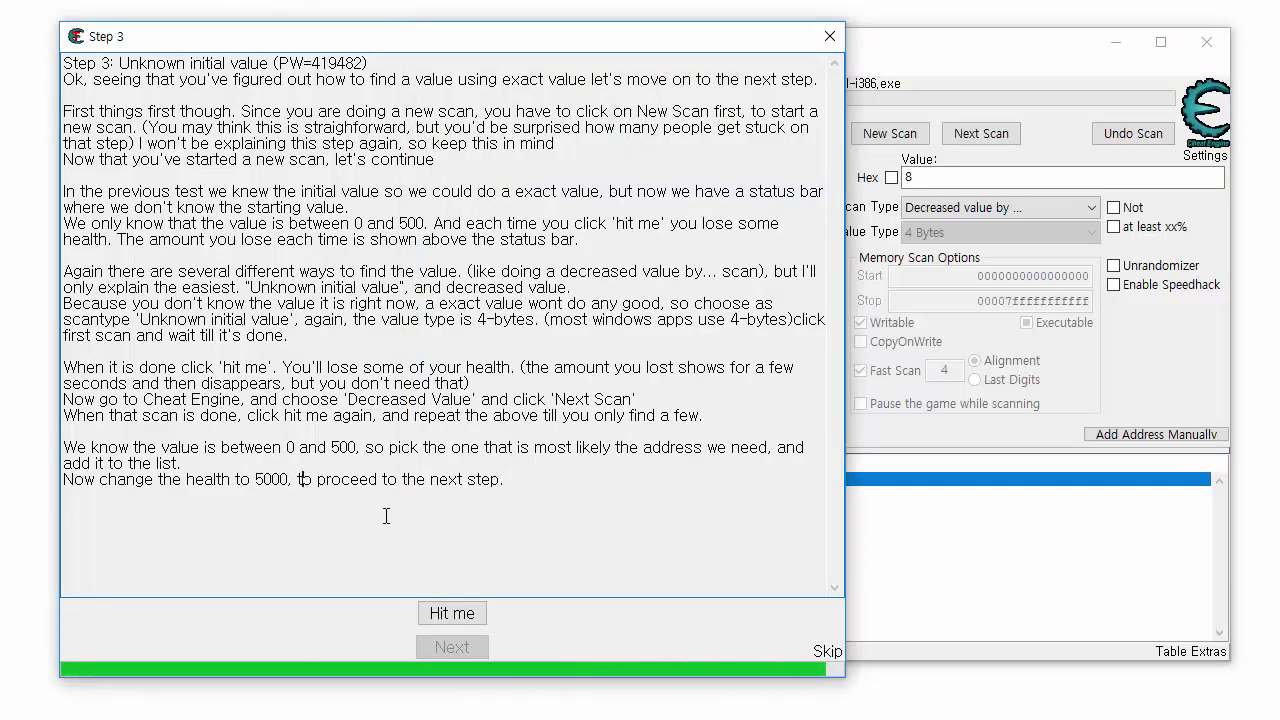
drag(386, 516, 210, 240)
click(210, 240)
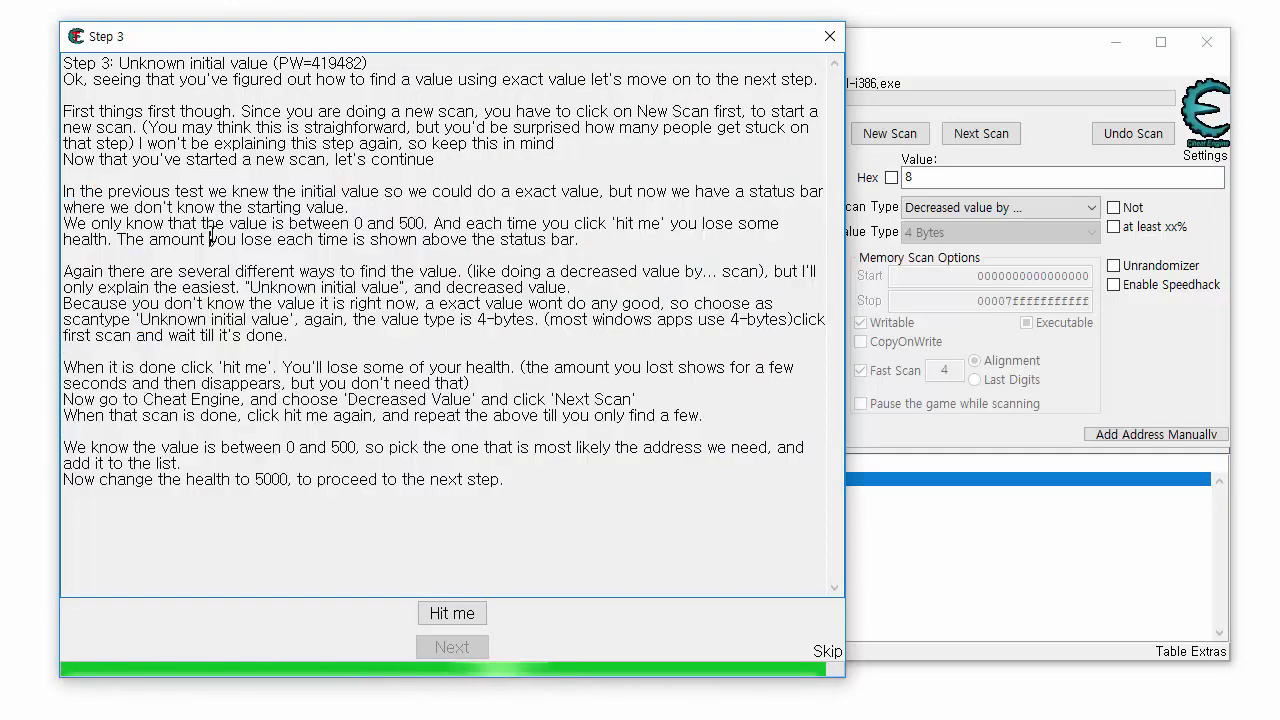
click(288, 479)
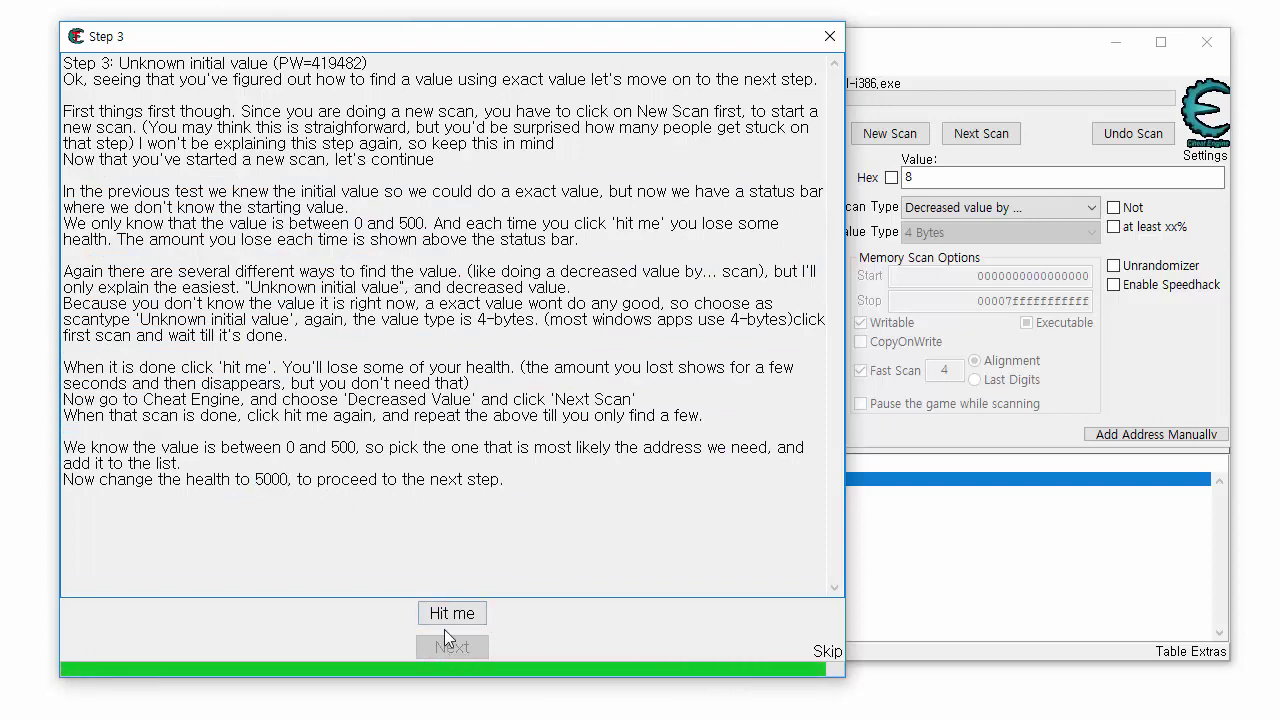
click(850, 488)
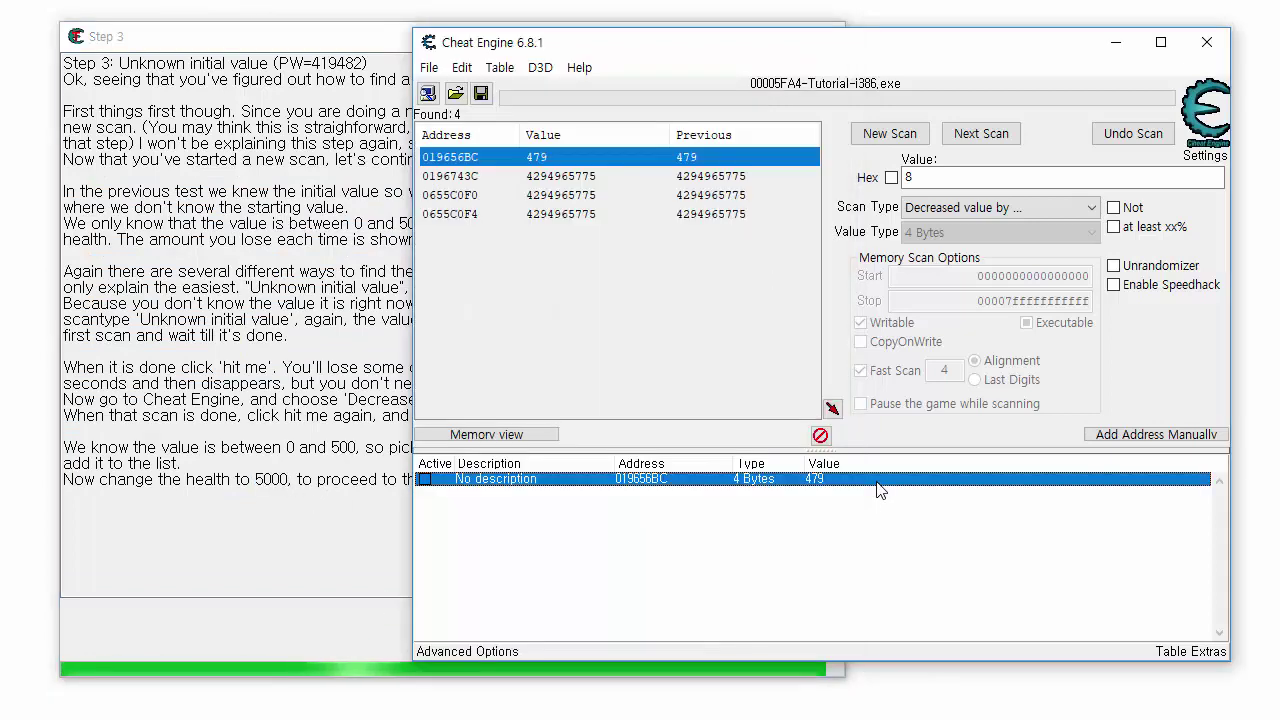
double_click(818, 479)
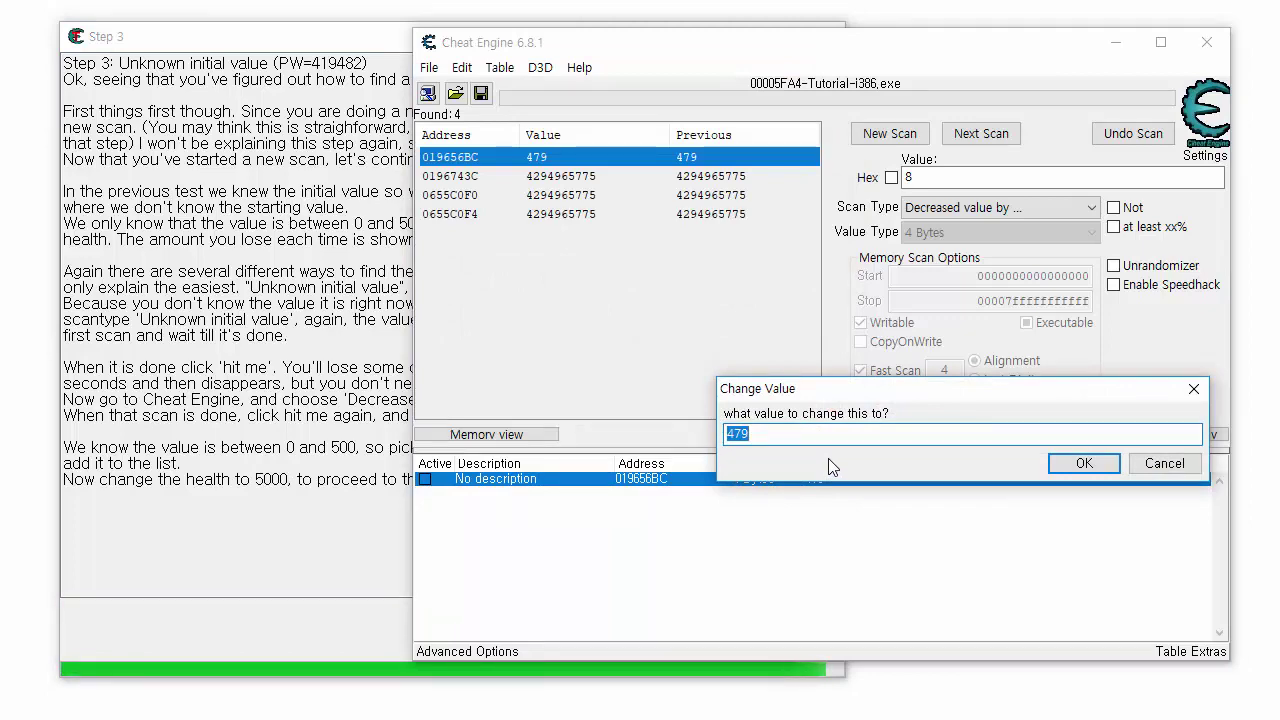
text(5000)
key(Return)
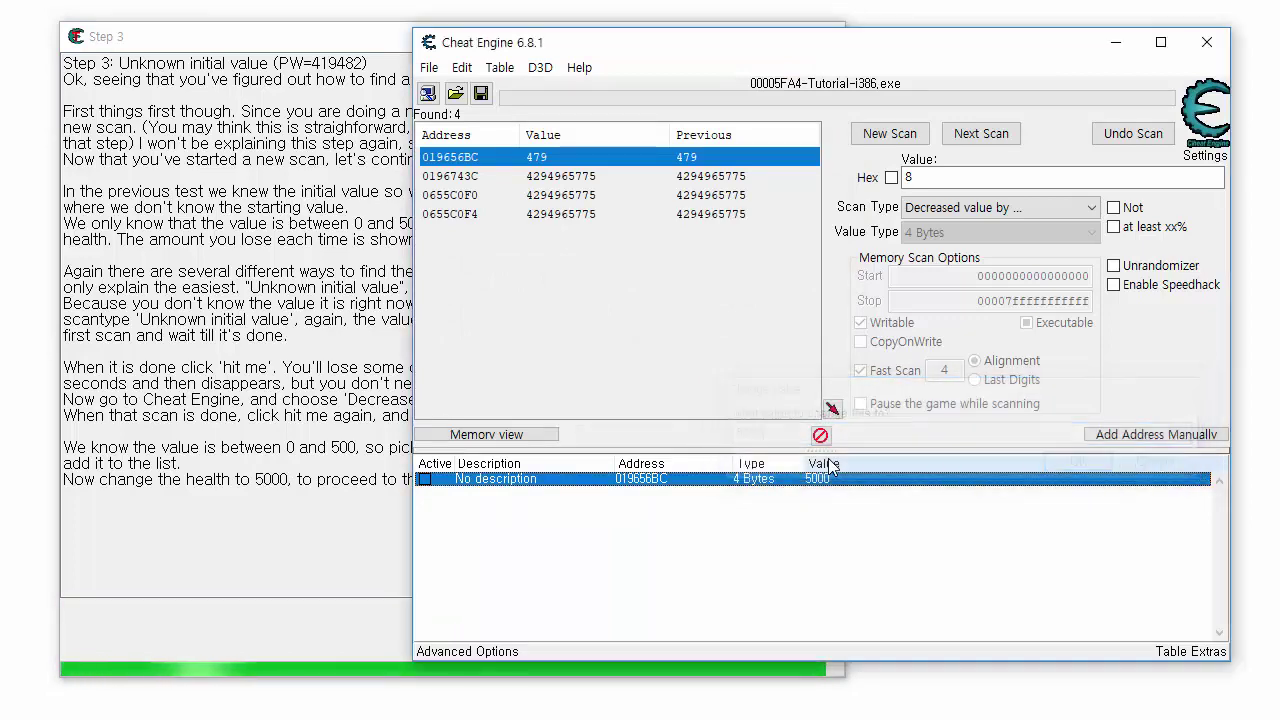
Step: Lower the tutorial's health again with Hit me and check how the value of the listed address responds
click(371, 358)
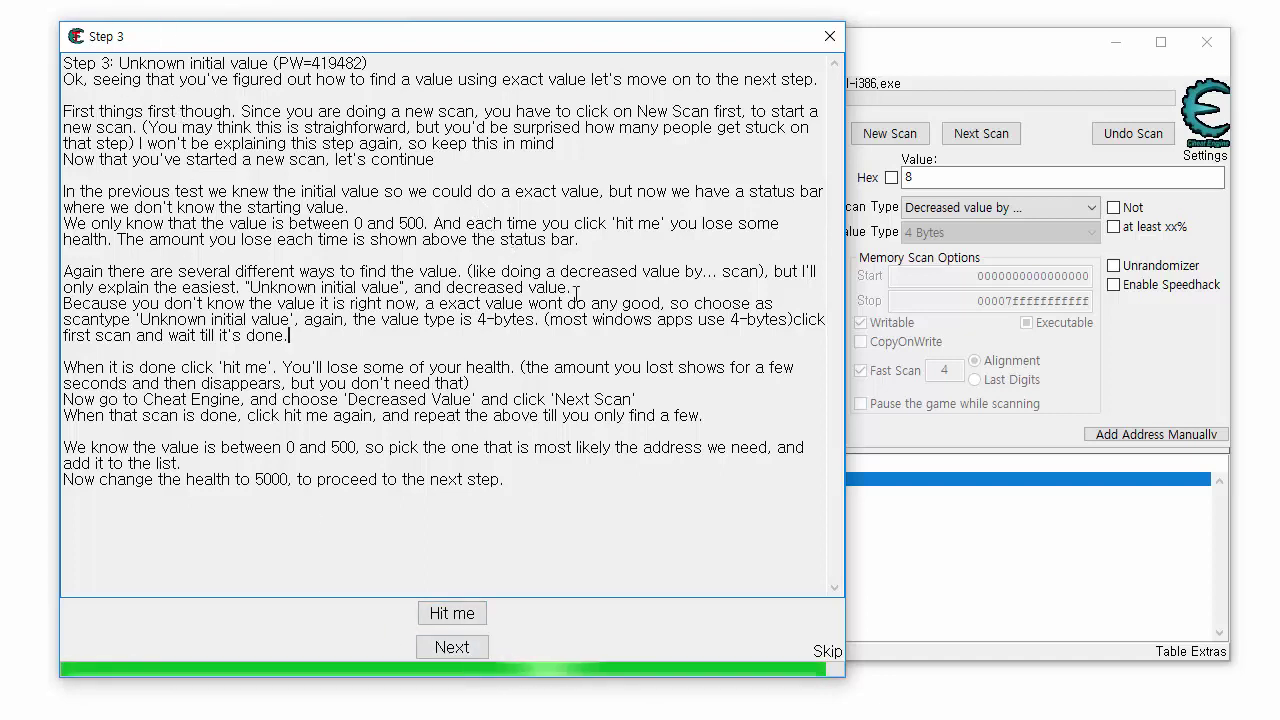
click(456, 613)
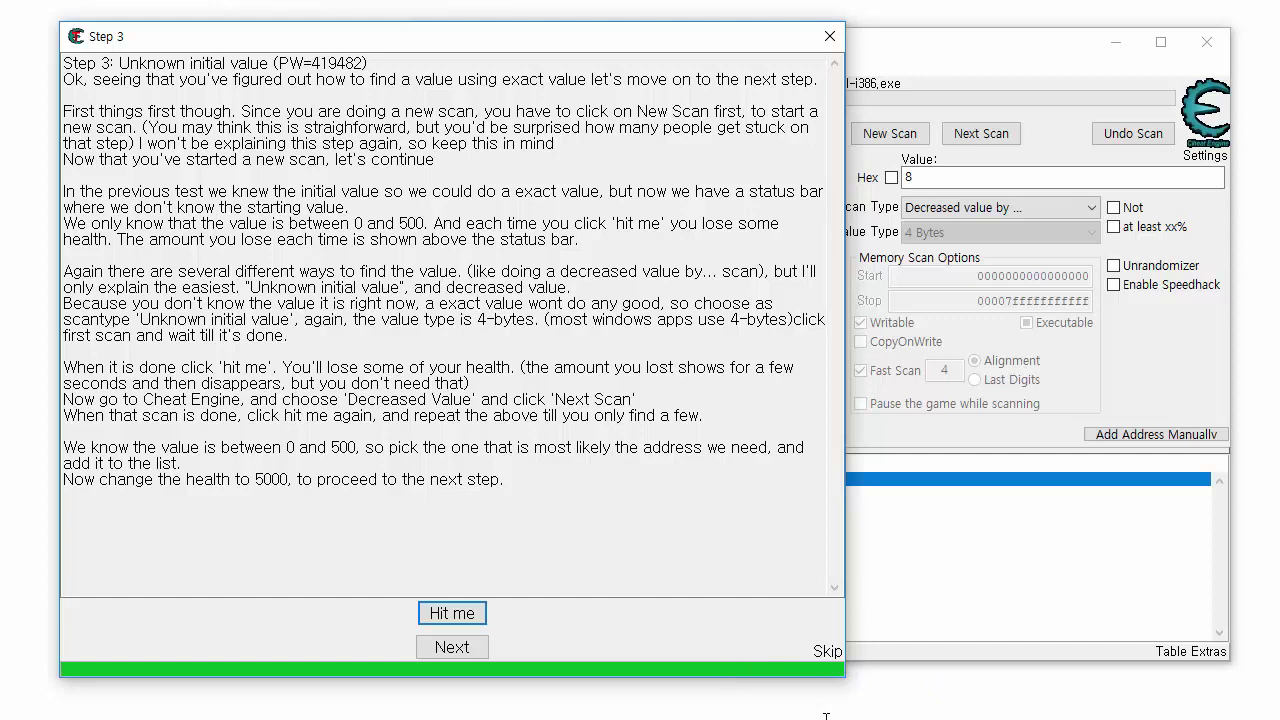
click(783, 513)
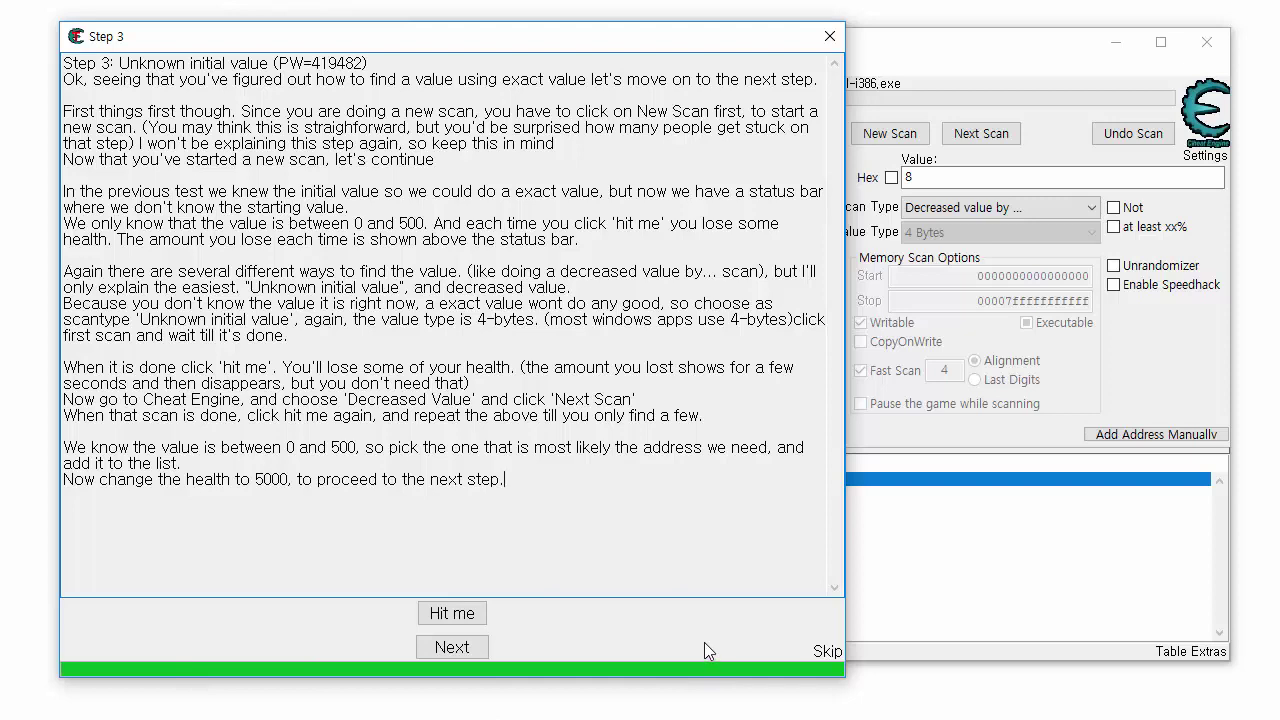
click(960, 492)
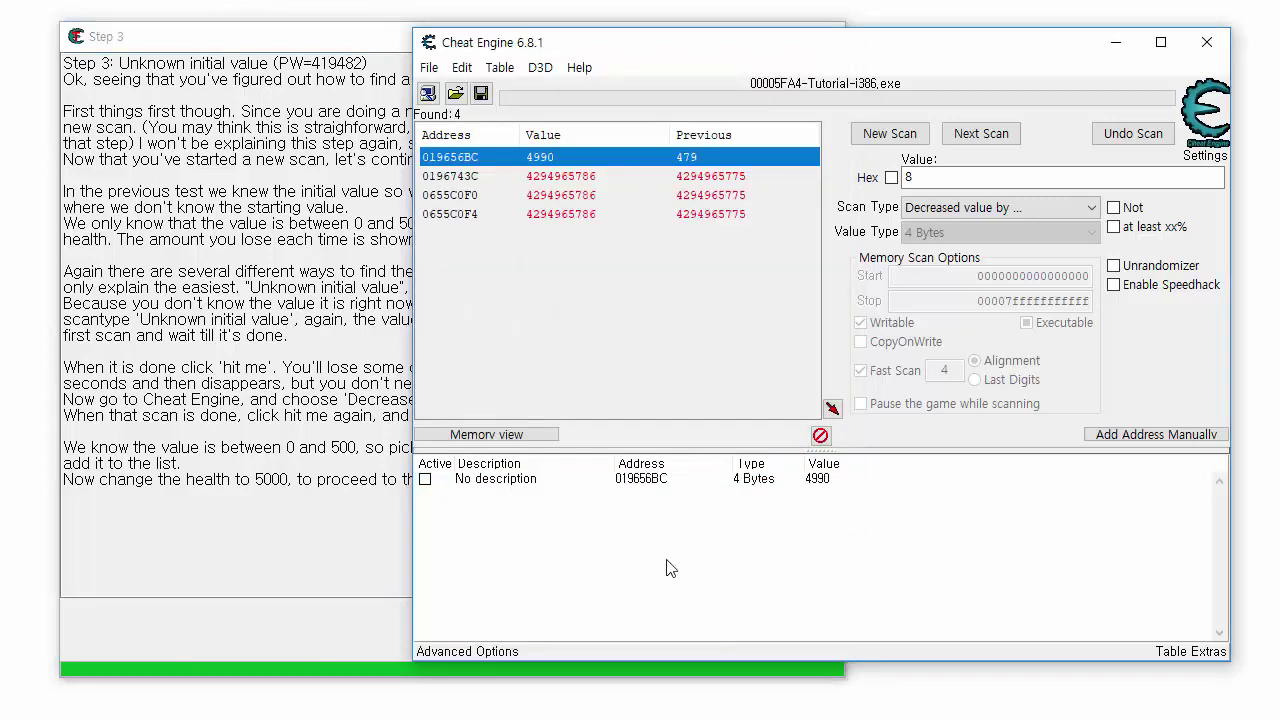
Step: Review the Step 3 instructions, including the stated health range of 0 to 500
click(367, 330)
click(518, 300)
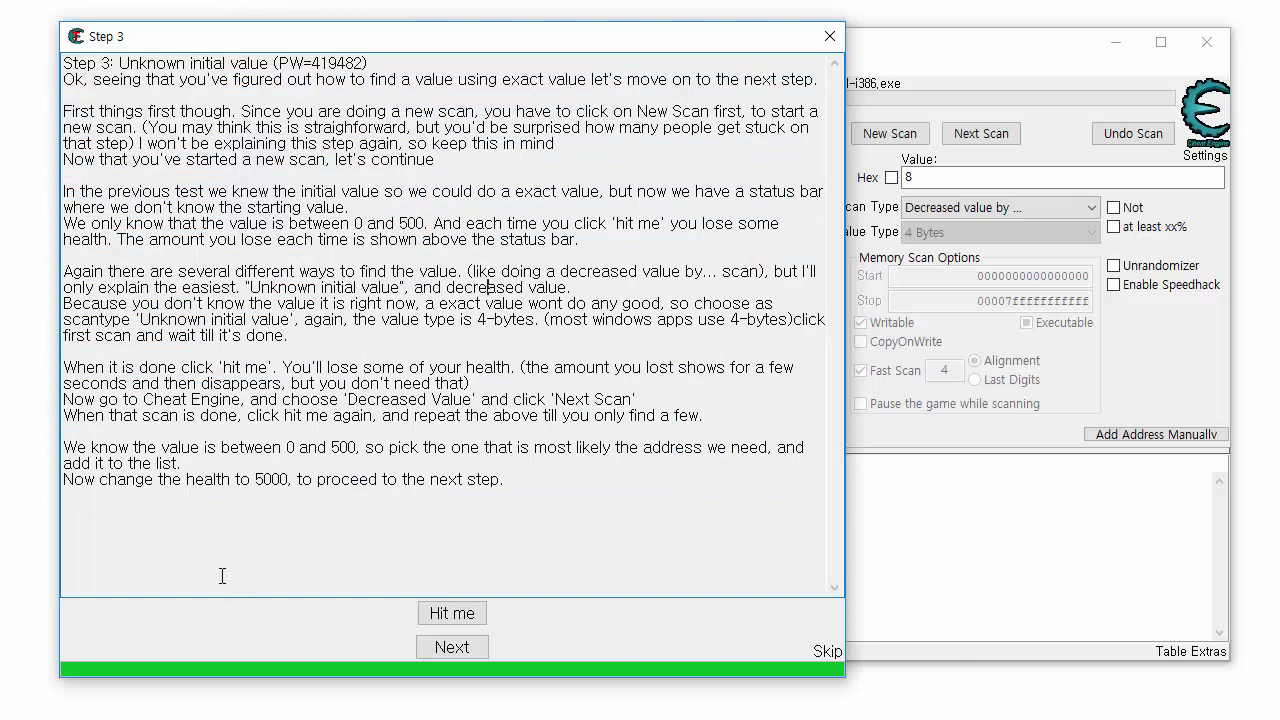
click(780, 530)
drag(699, 521, 3, 50)
click(383, 160)
drag(628, 503, 291, 143)
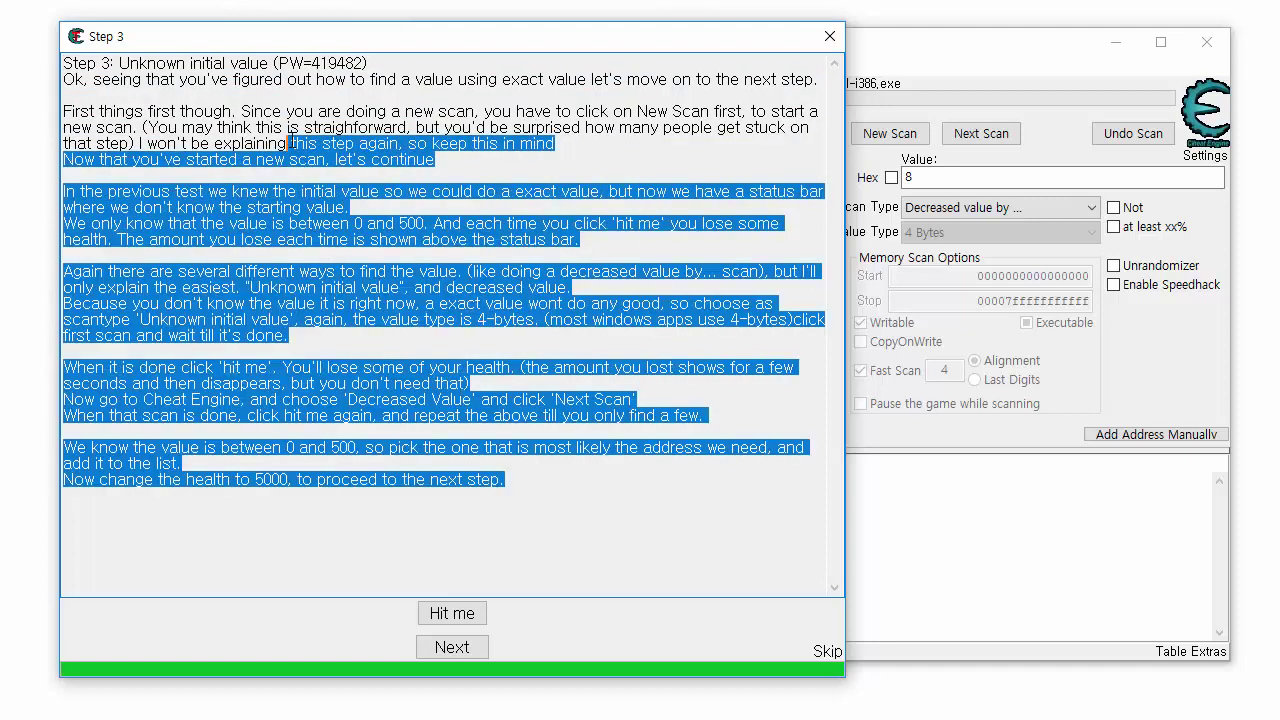
click(291, 143)
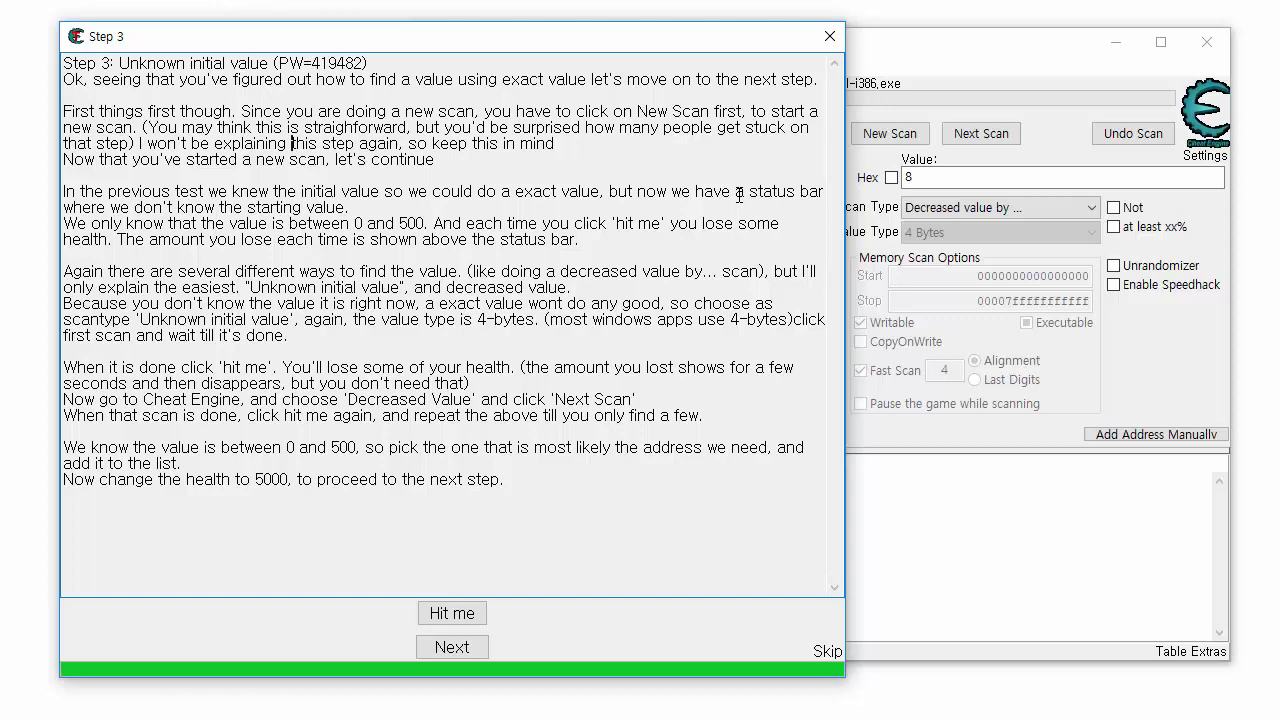
drag(351, 223, 429, 223)
click(429, 223)
drag(337, 223, 448, 223)
click(510, 261)
Step: Examine the scan types available for a next scan, leaving Decreased value by selected
click(764, 254)
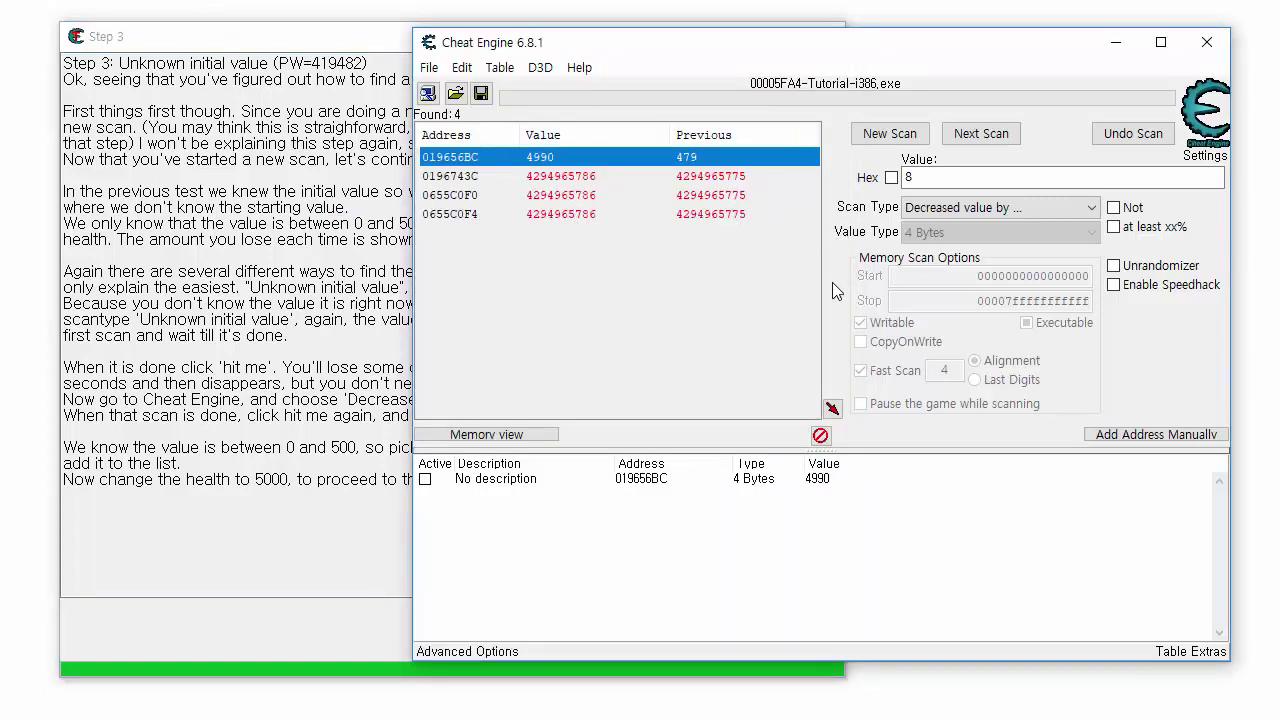
click(1016, 209)
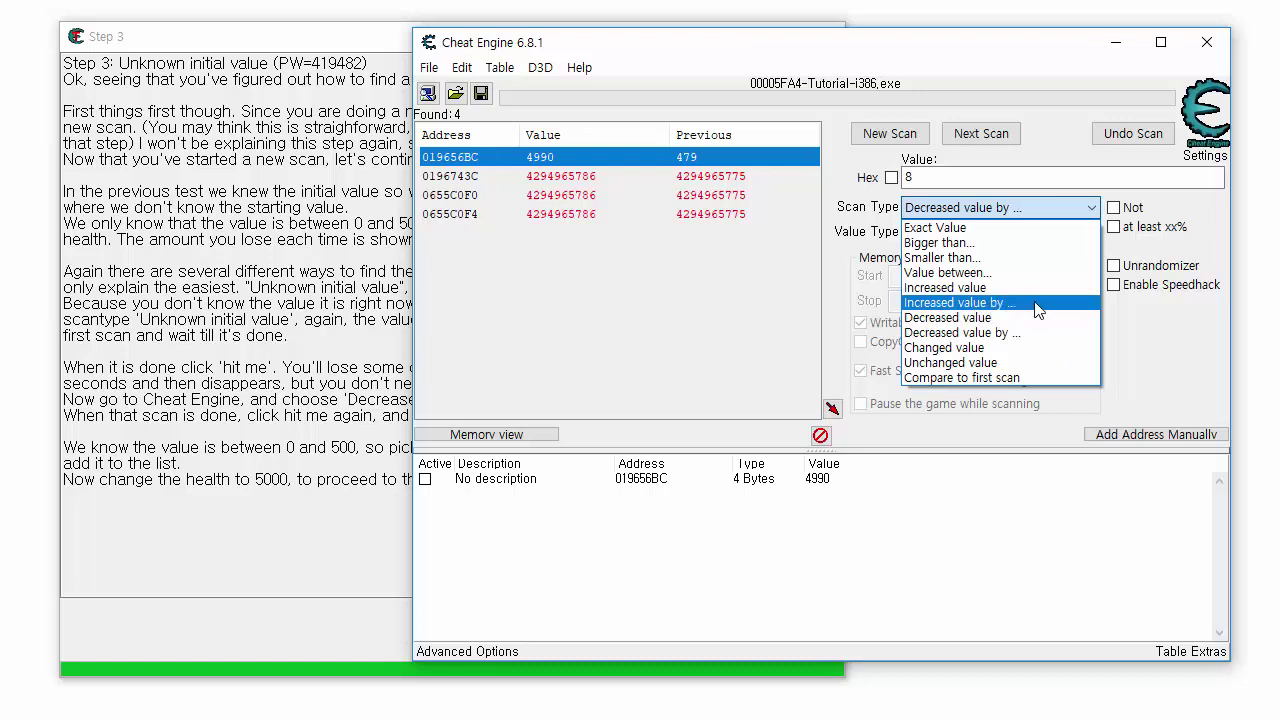
click(697, 287)
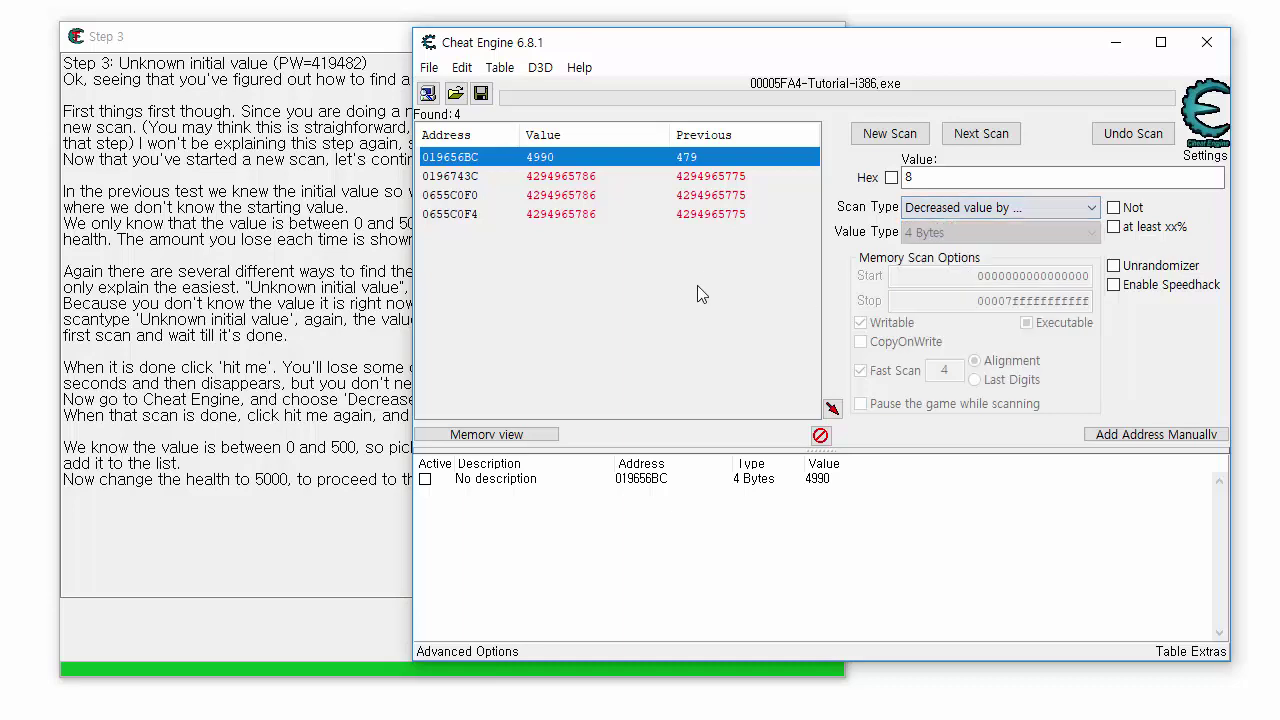